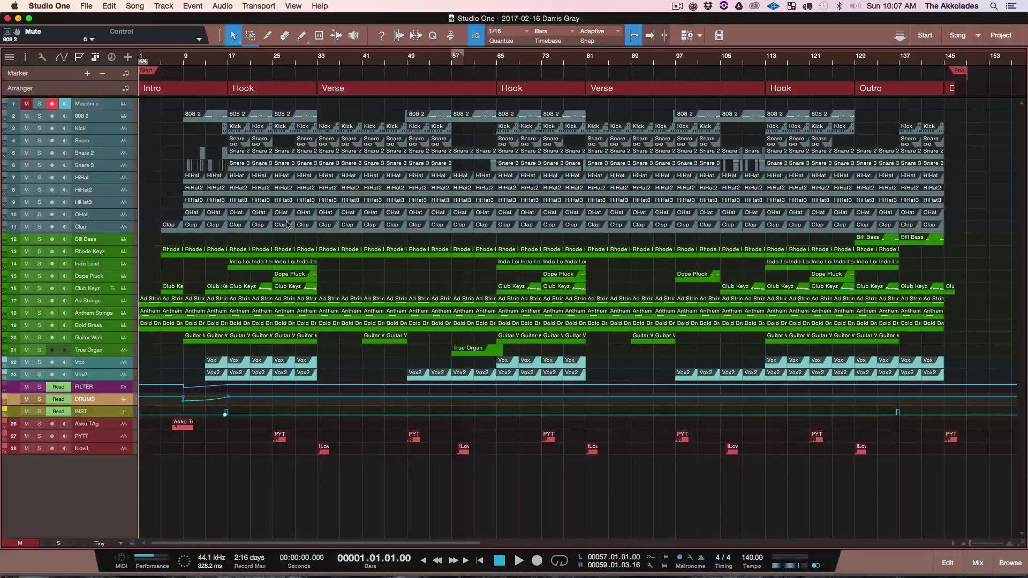
# Step: Play the song to bar 17, add a DRUMS automation point, then return to bar 1
pyautogui.press('space')
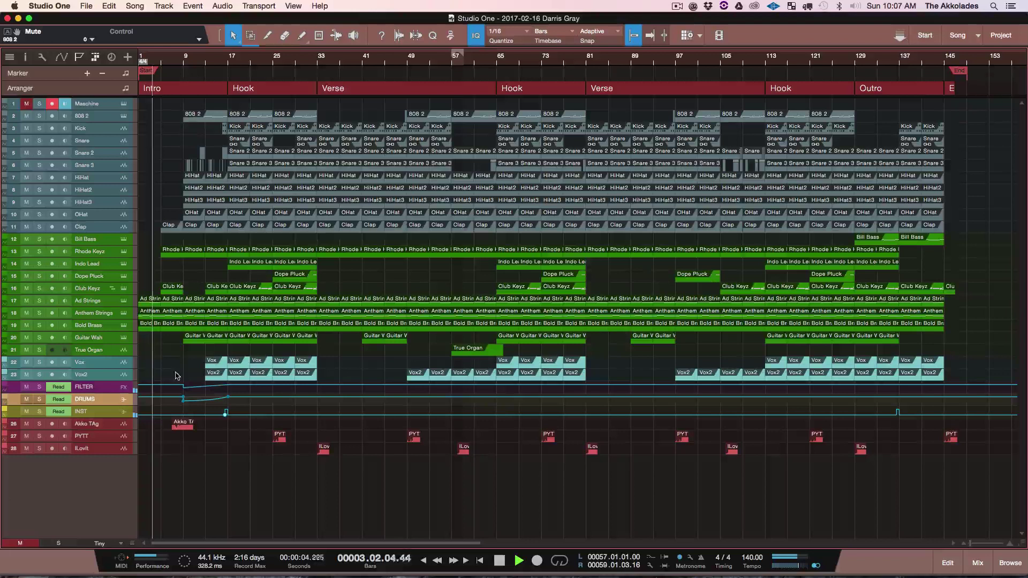
pyautogui.click(206, 400)
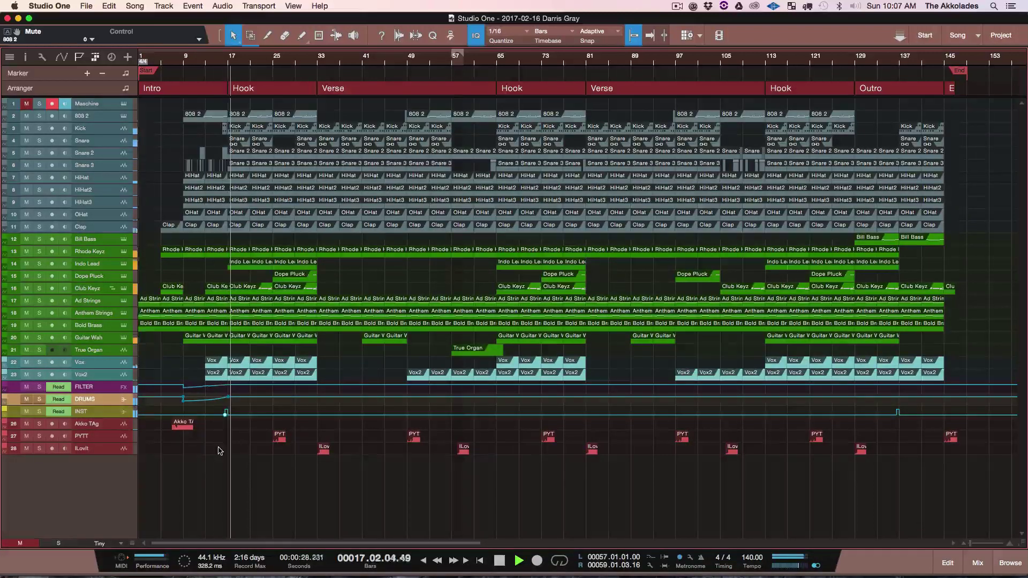
pyautogui.press('space')
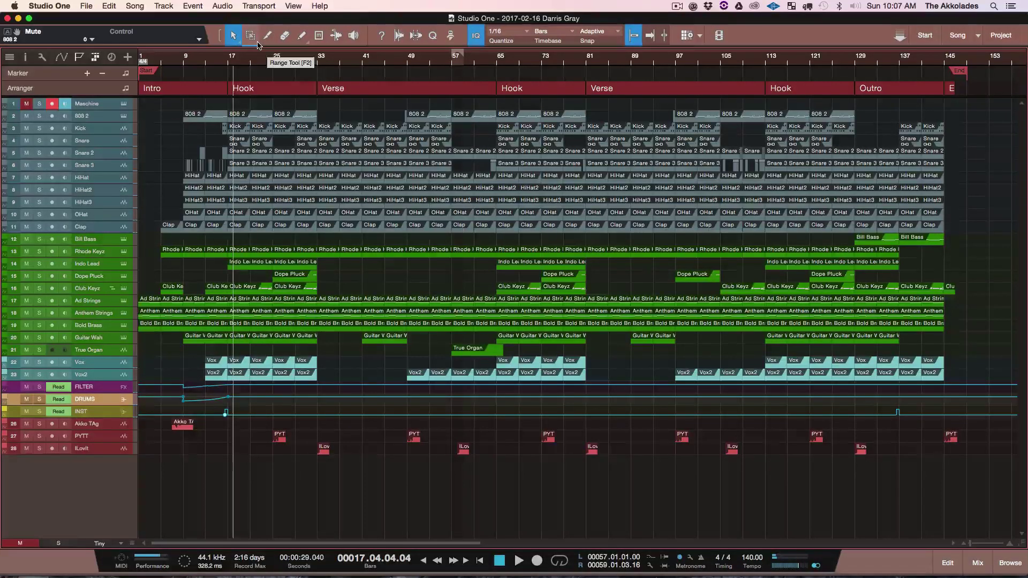
pyautogui.press('Home')
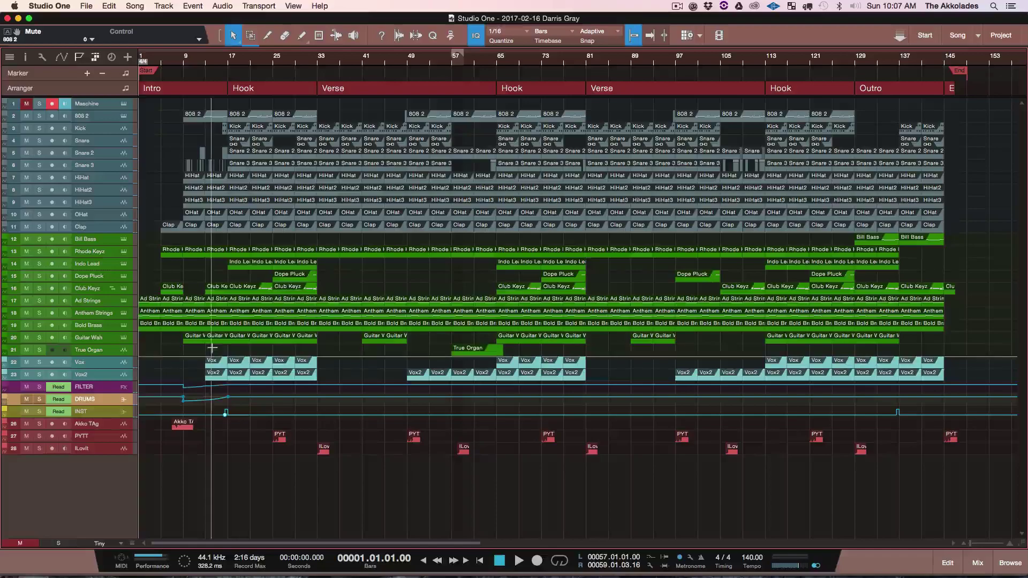
# Step: In the full console, move the FILTER, DRUMS and INST channels together next to FILTERBY
pyautogui.press('F3')
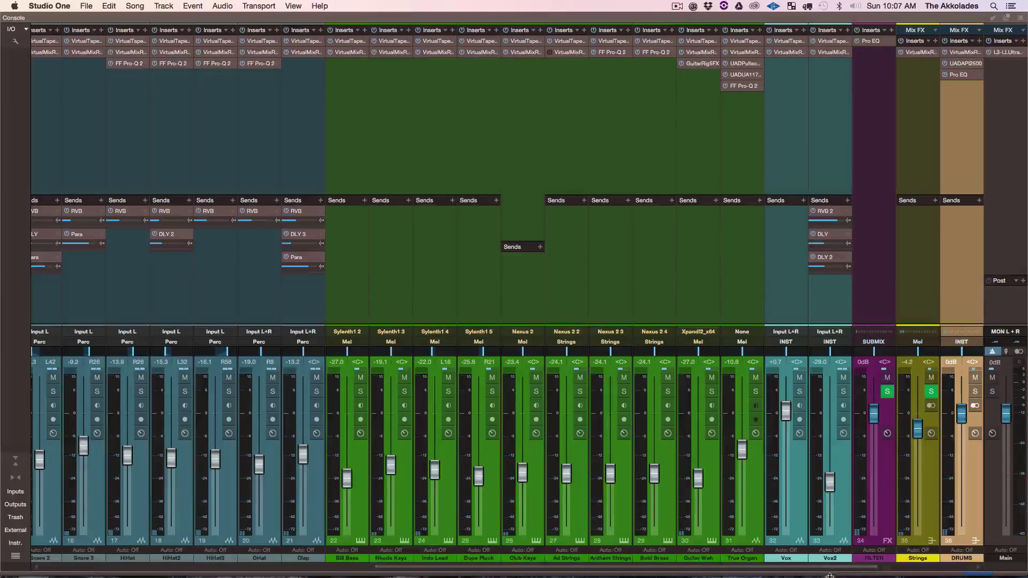
pyautogui.hscroll(3, 920, 570)
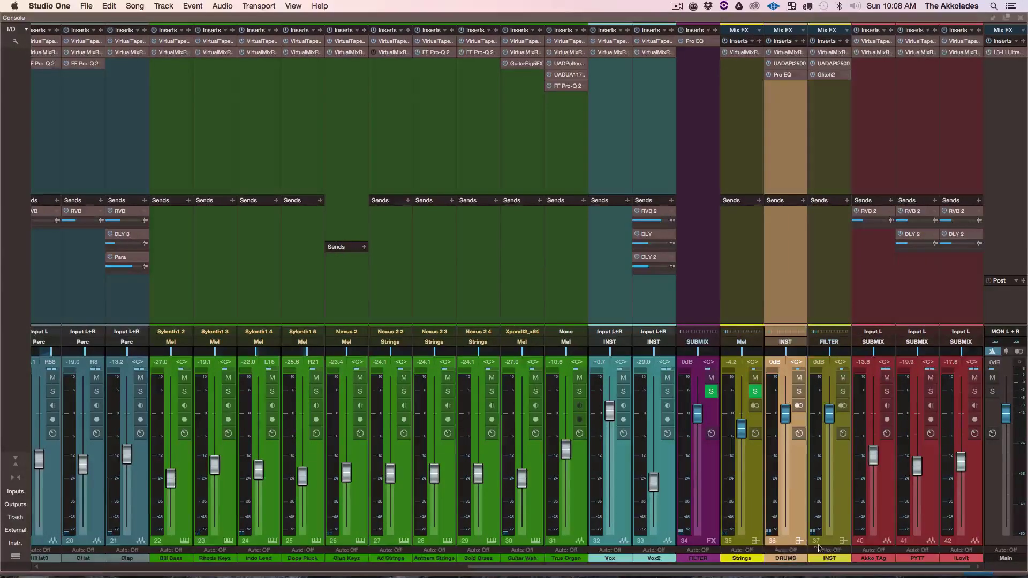
pyautogui.click(830, 544)
pyautogui.keyDown('shift'); pyautogui.click(786, 544); pyautogui.keyUp('shift')
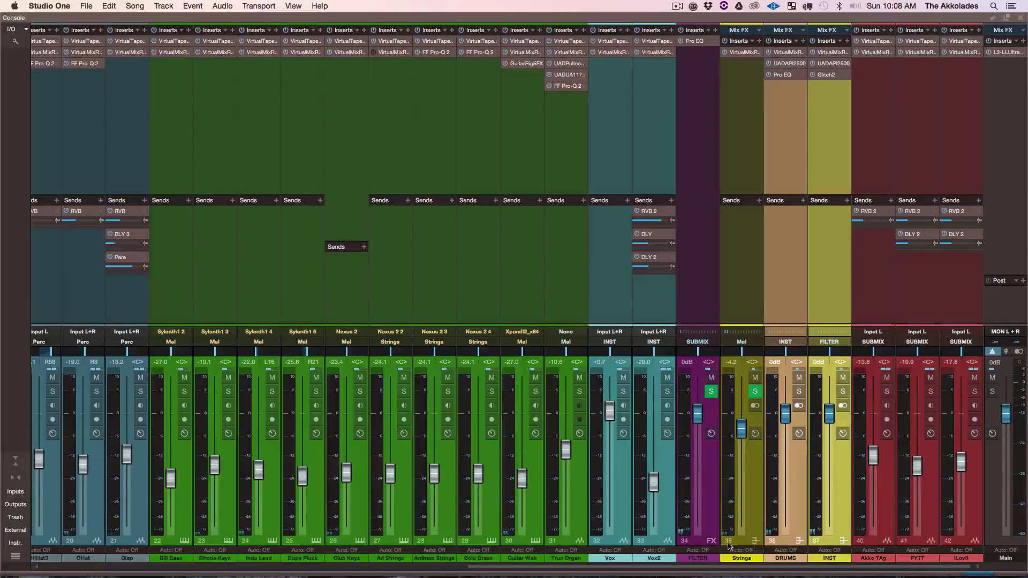
pyautogui.click(826, 543)
pyautogui.click(828, 541)
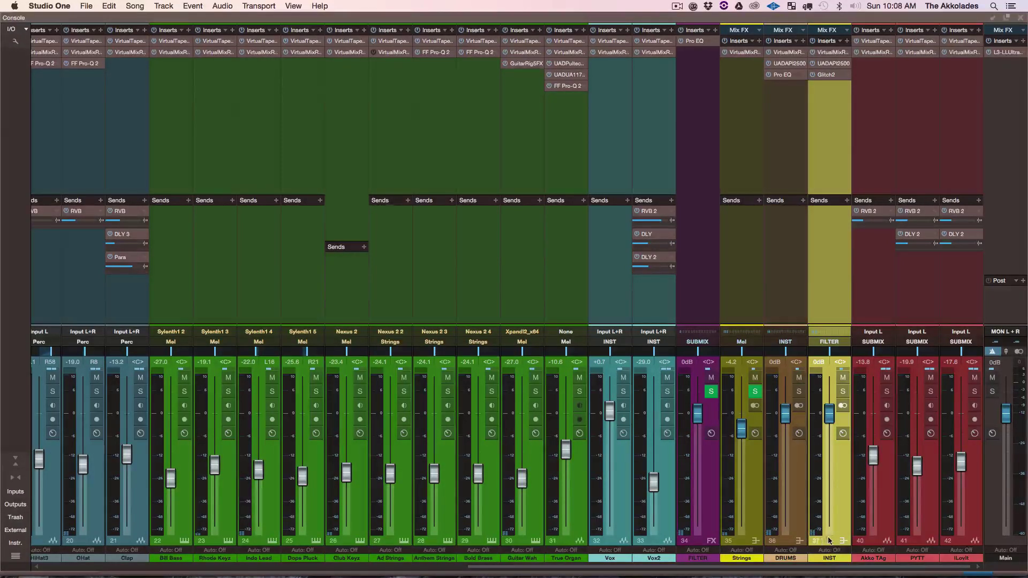
pyautogui.keyDown('shift'); pyautogui.click(786, 542); pyautogui.keyUp('shift')
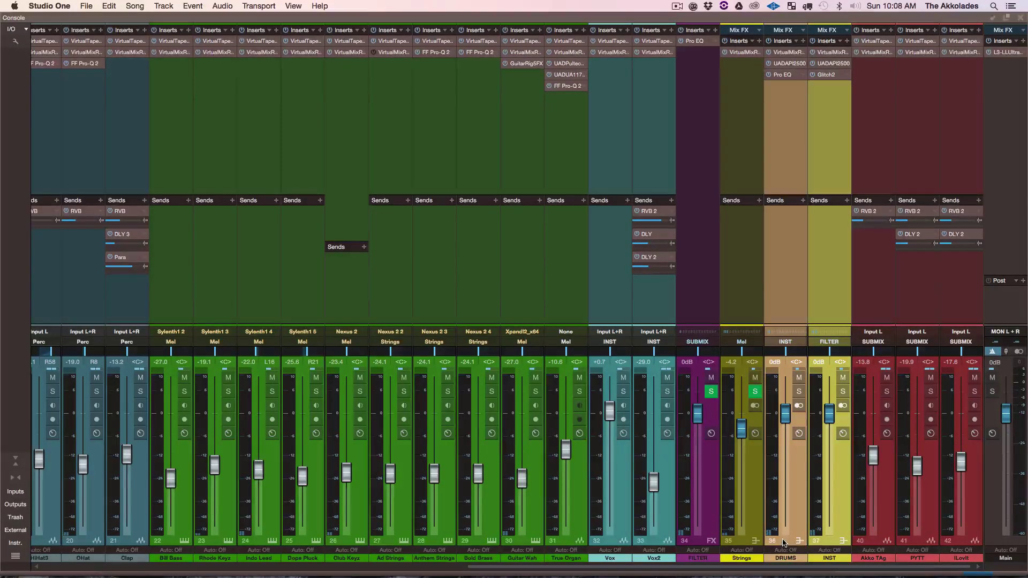
pyautogui.keyDown('shift'); pyautogui.click(696, 542); pyautogui.keyUp('shift')
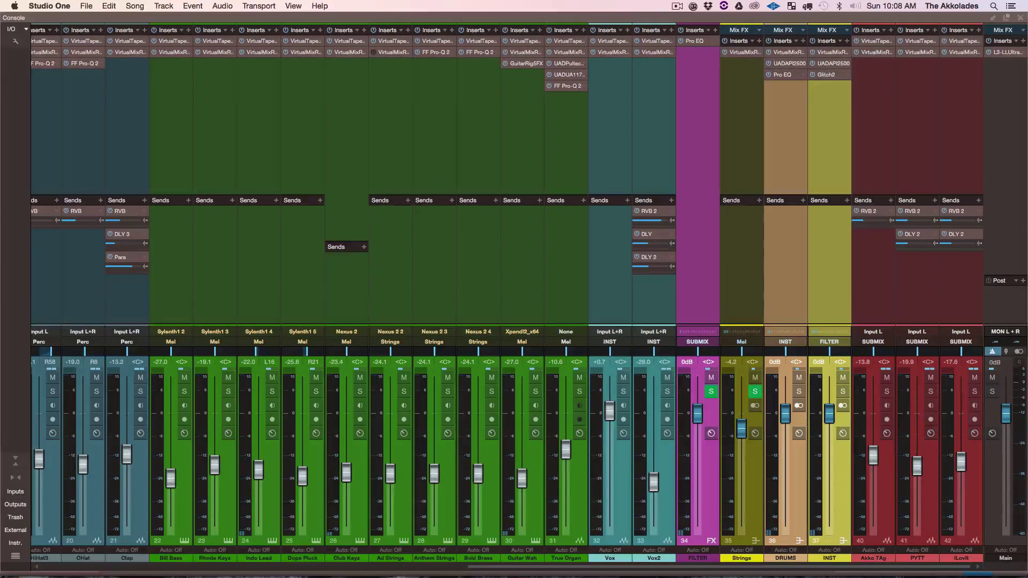
pyautogui.hscroll(-10, 509, 429)
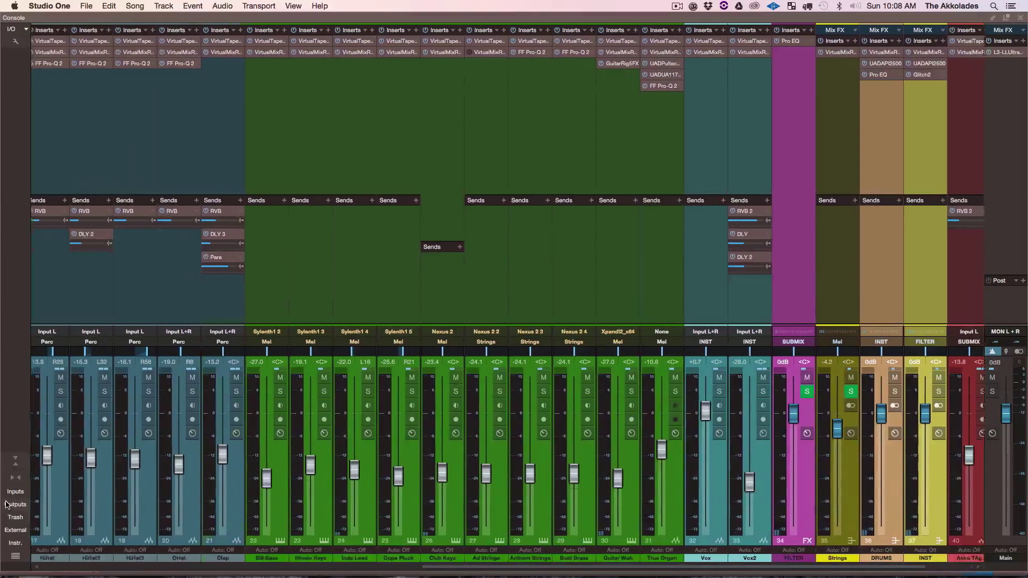
pyautogui.hscroll(-20, 150, 510)
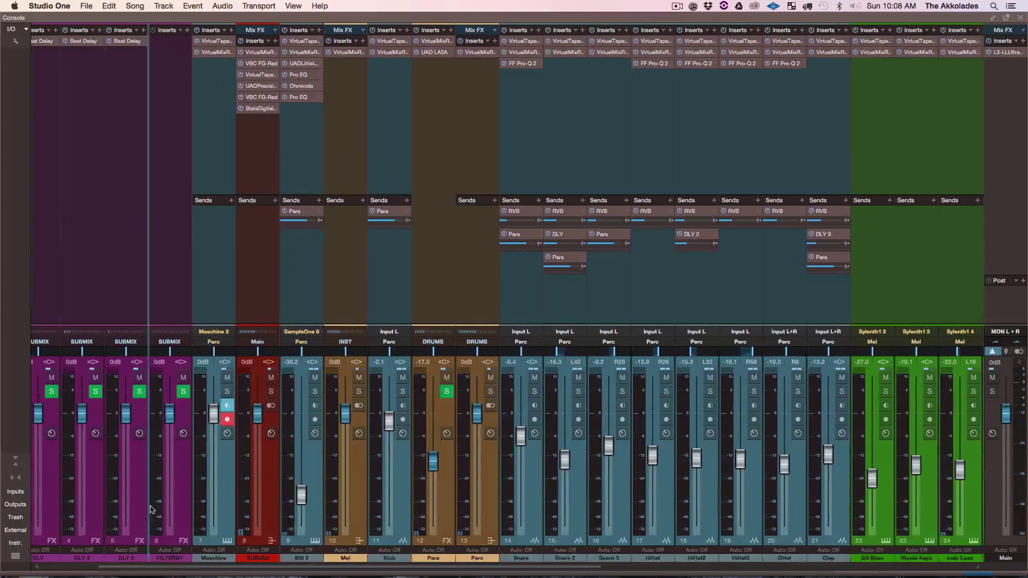
pyautogui.moveTo(150, 509); pyautogui.dragTo(187, 513)
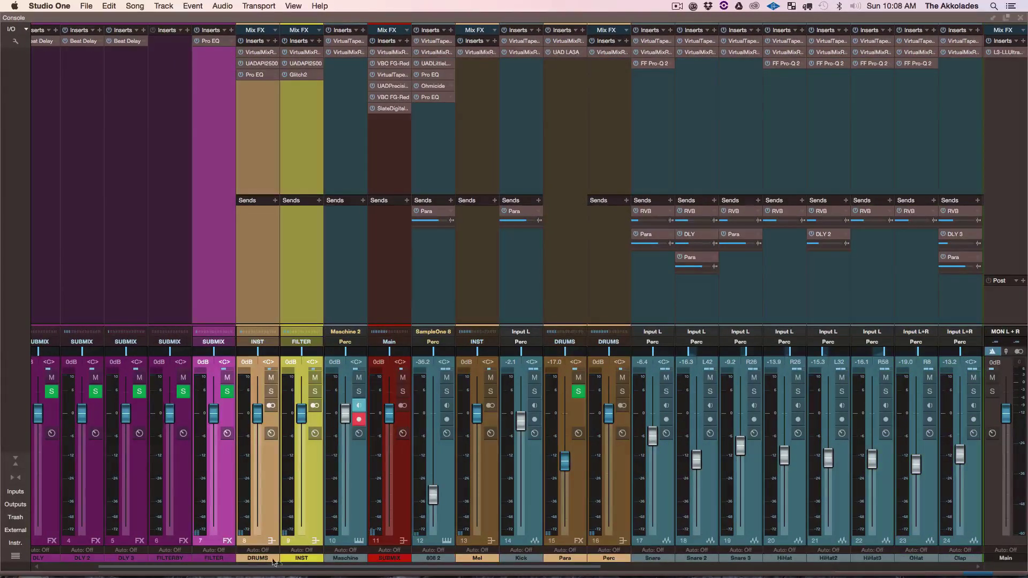
# Step: Move the DRUMS channel to after Mel and shift FILTER further along the mixer
pyautogui.click(174, 542)
pyautogui.click(261, 542)
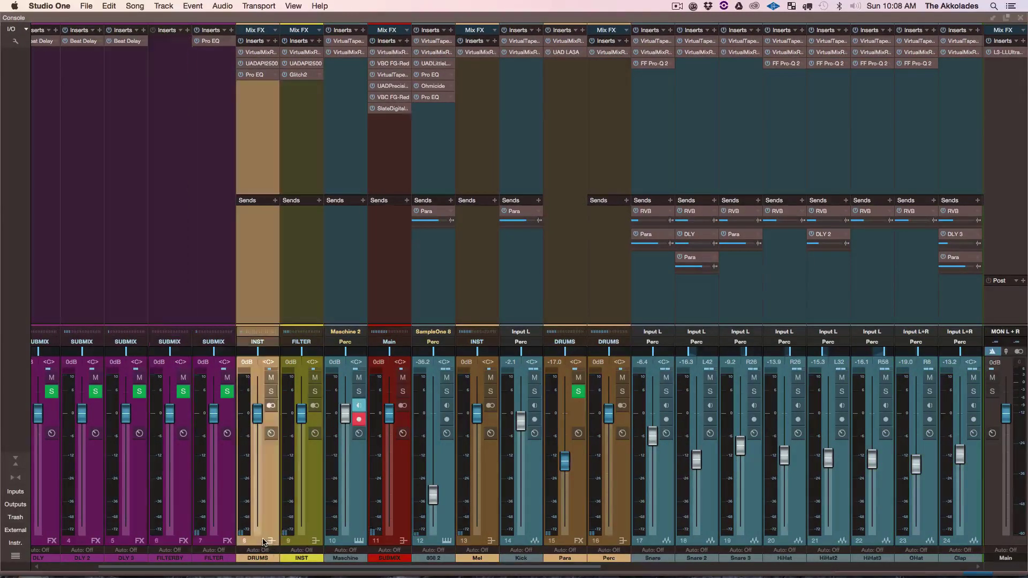
pyautogui.moveTo(259, 542); pyautogui.dragTo(502, 542)
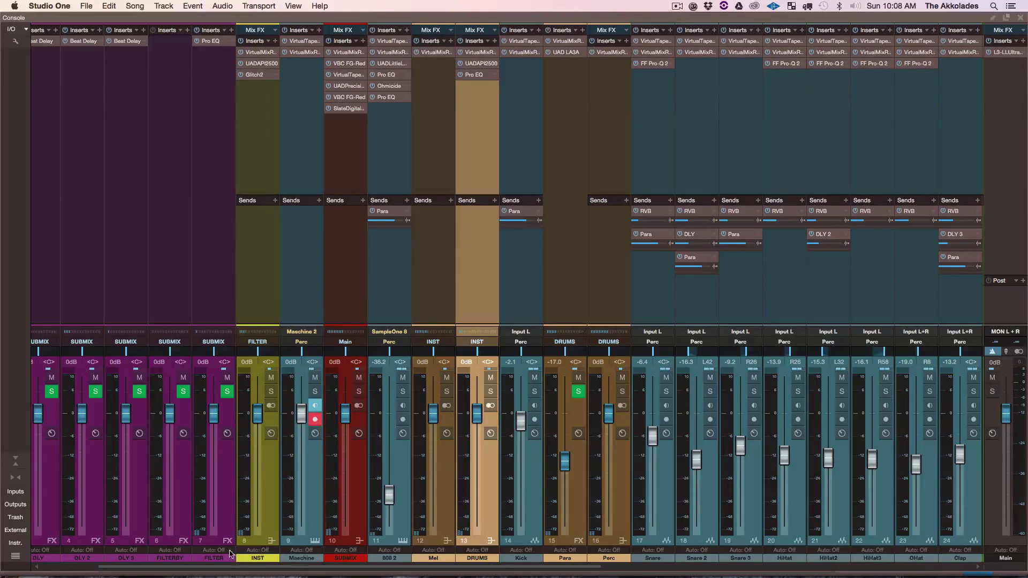
pyautogui.moveTo(267, 545); pyautogui.dragTo(375, 544)
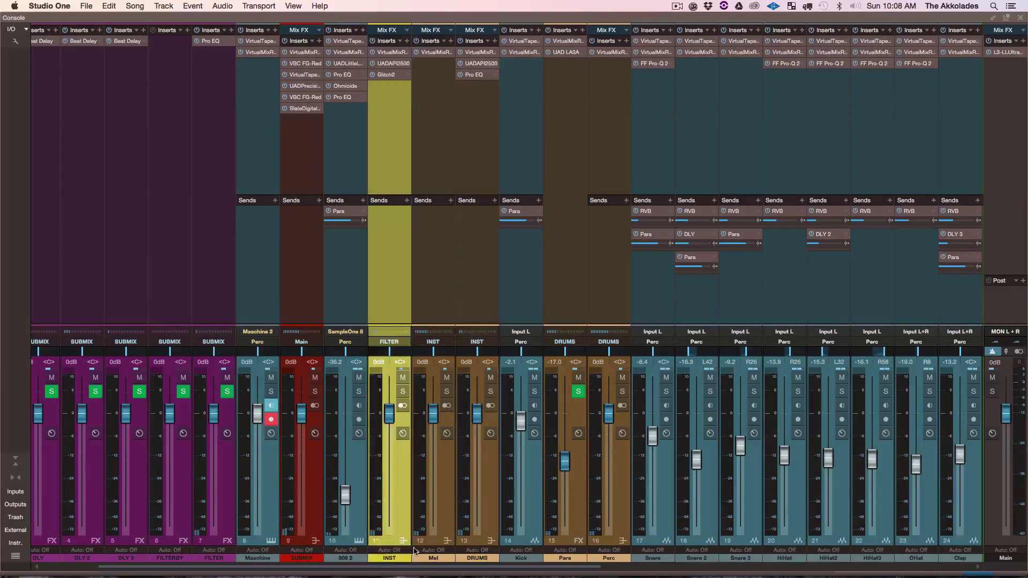
# Step: Move the Maschine, 808 2 and Kick channels just before Snare
pyautogui.click(334, 543)
pyautogui.moveTo(261, 542)
pyautogui.mouseDown()
pyautogui.moveTo(633, 541)
pyautogui.moveTo(529, 542)
pyautogui.mouseUp()
pyautogui.keyDown('shift'); pyautogui.click(529, 543); pyautogui.keyUp('shift')
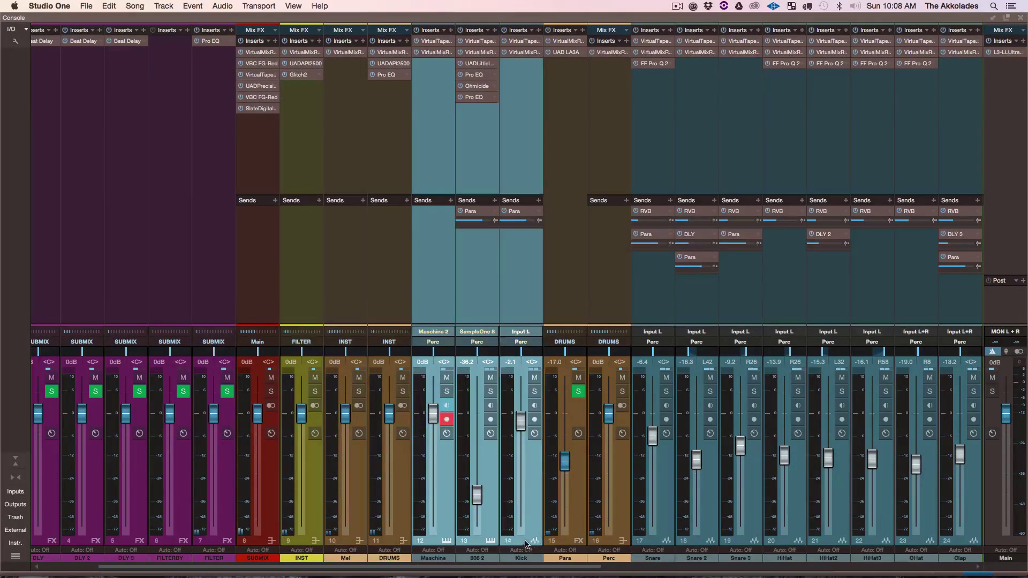
pyautogui.moveTo(432, 543); pyautogui.dragTo(631, 543)
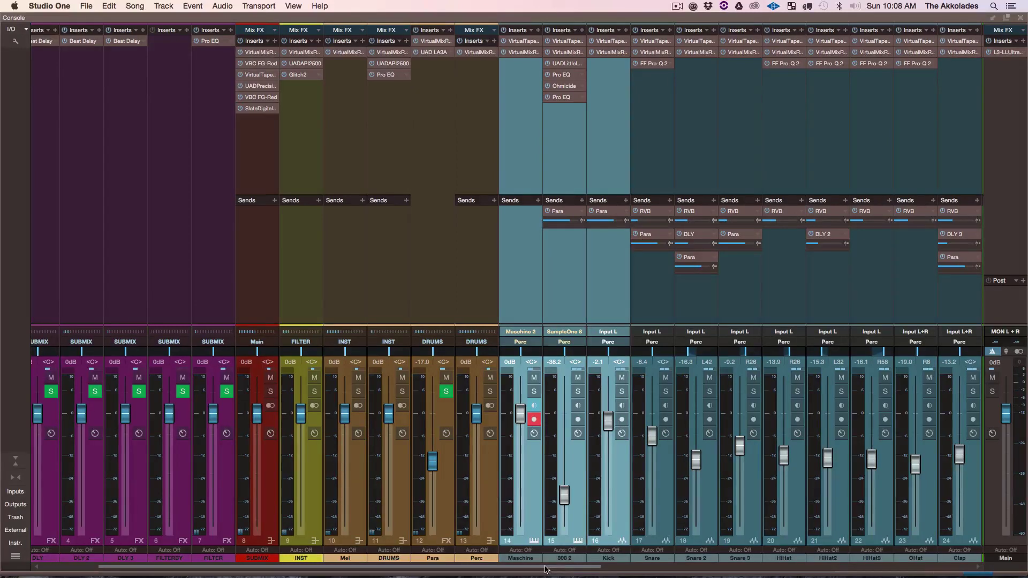
pyautogui.moveTo(546, 569); pyautogui.dragTo(585, 569)
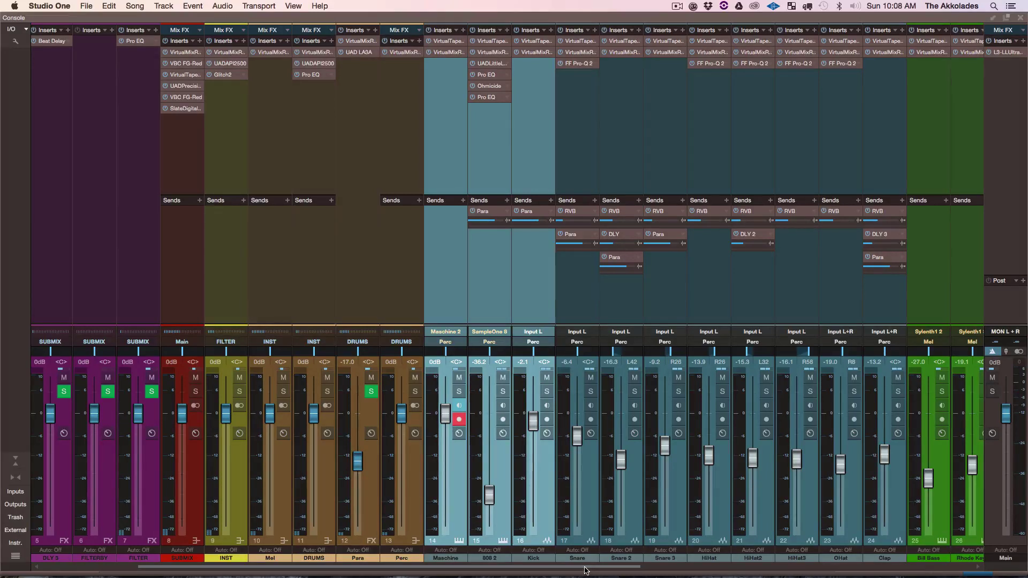
pyautogui.moveTo(585, 569); pyautogui.dragTo(626, 569)
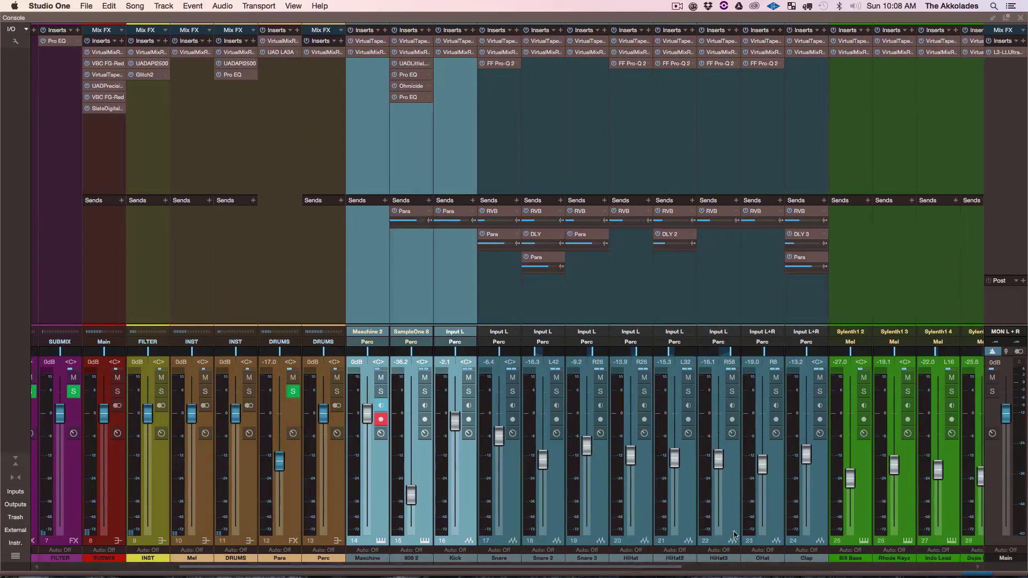
pyautogui.click(801, 542)
pyautogui.click(369, 542)
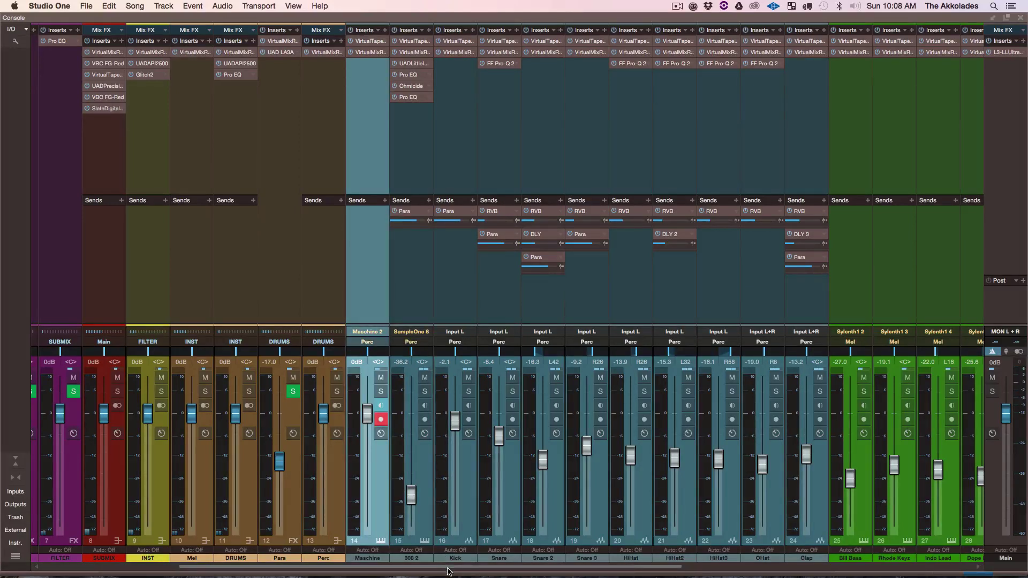
pyautogui.moveTo(448, 571); pyautogui.dragTo(386, 570)
pyautogui.click(442, 545)
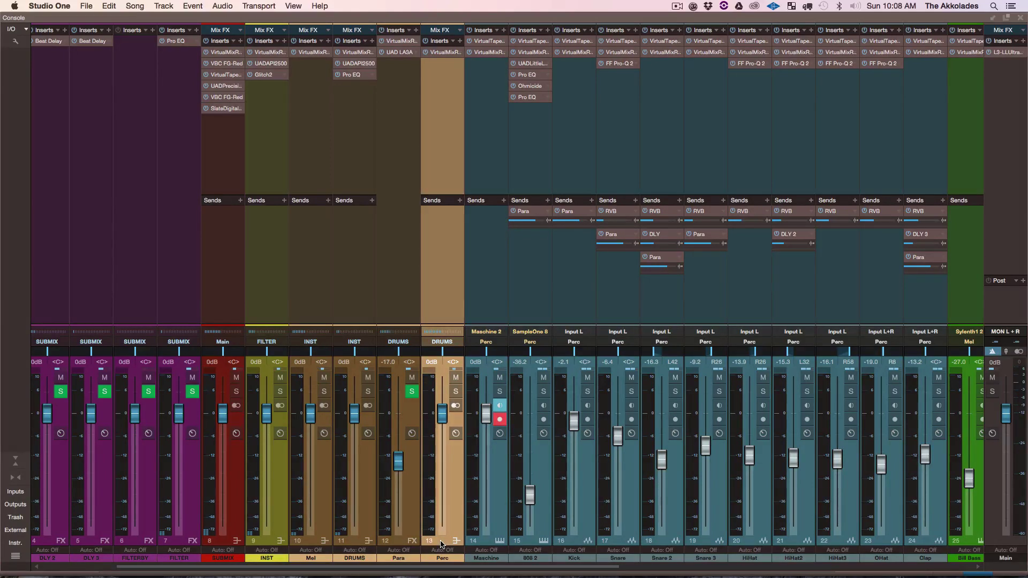
pyautogui.click(403, 541)
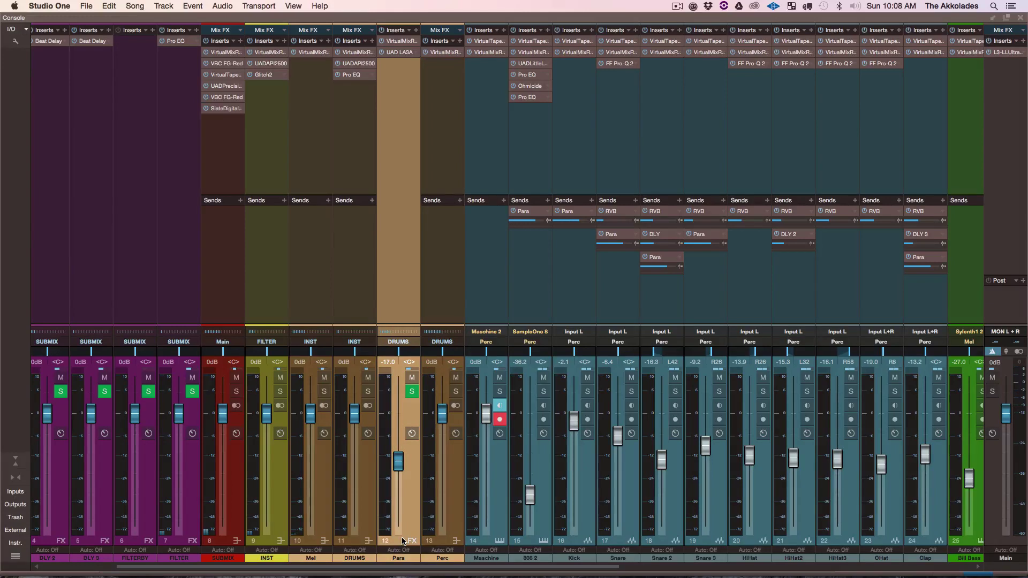
pyautogui.click(357, 541)
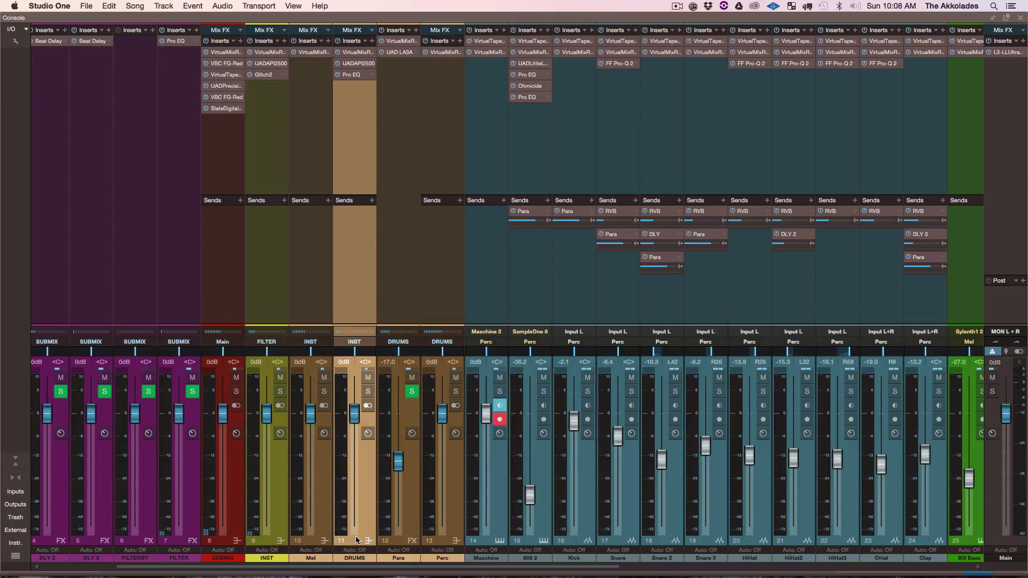
pyautogui.click(312, 540)
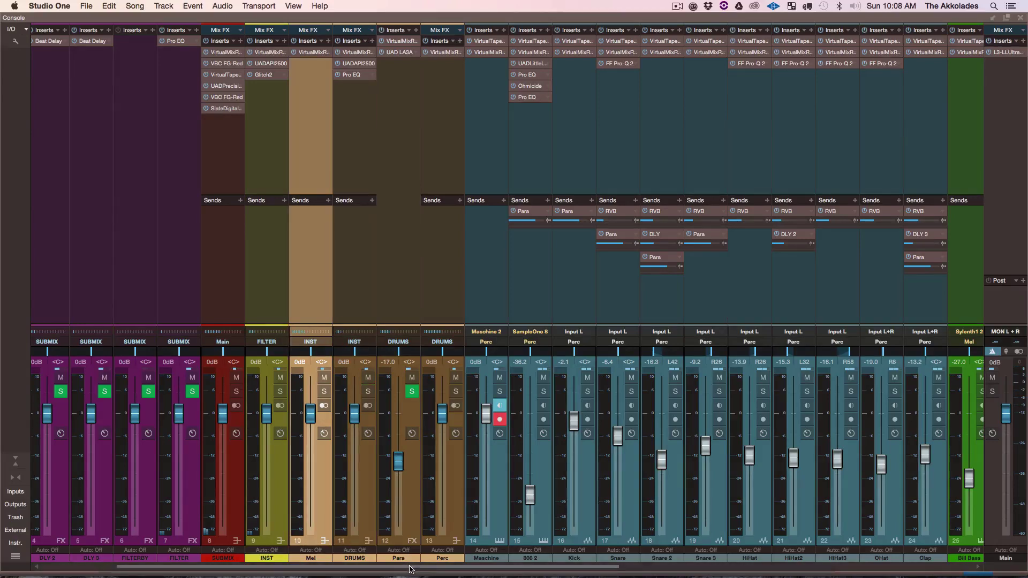
pyautogui.moveTo(412, 569); pyautogui.dragTo(379, 549)
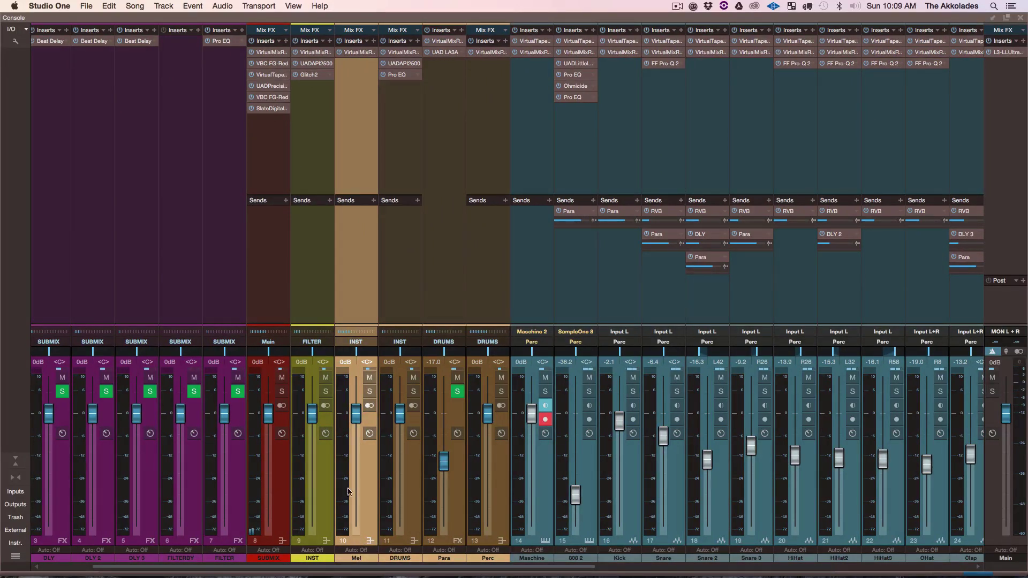
pyautogui.keyDown('shift'); pyautogui.click(403, 543); pyautogui.keyUp('shift')
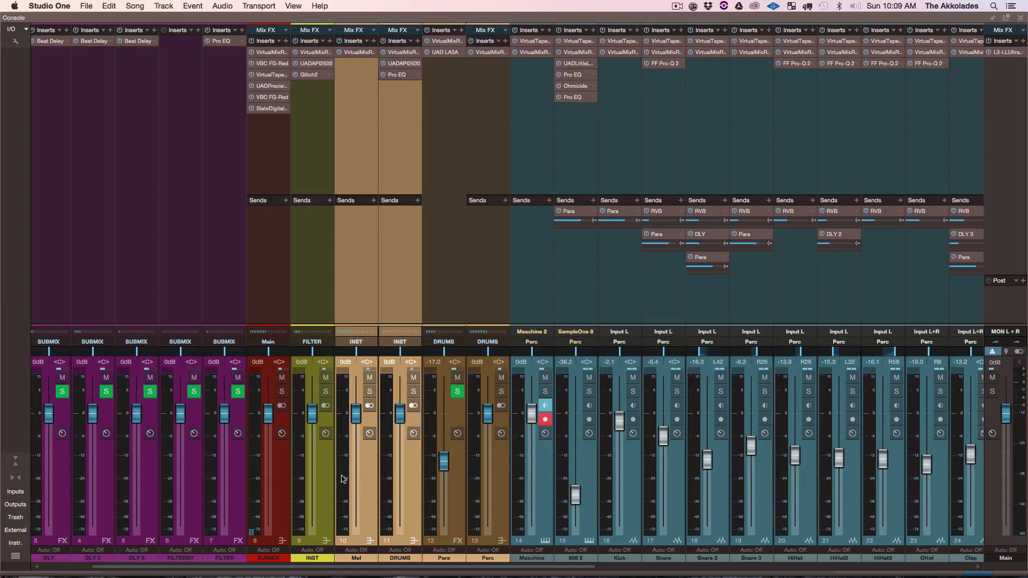
pyautogui.click(309, 543)
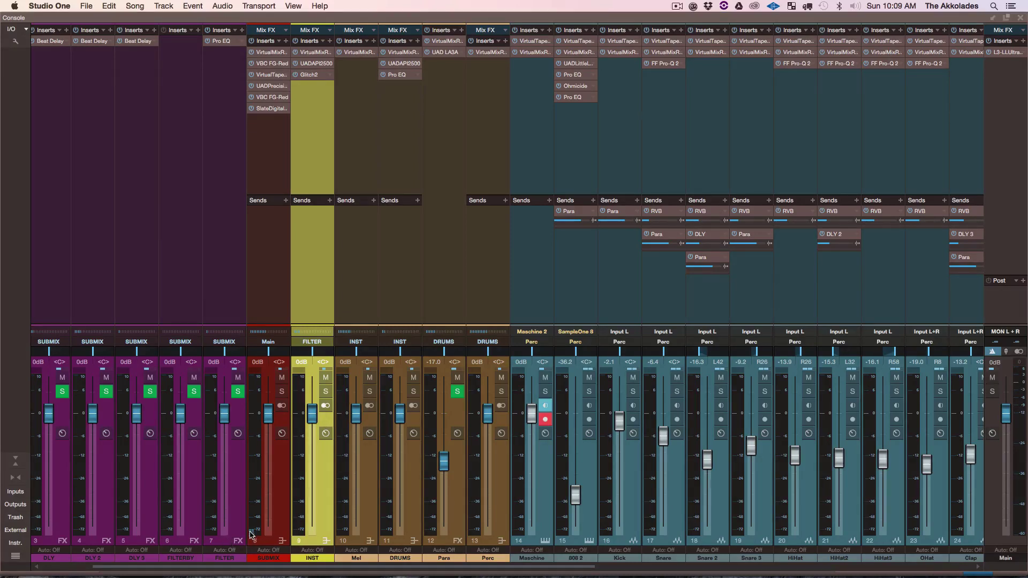
pyautogui.rightClick(320, 528)
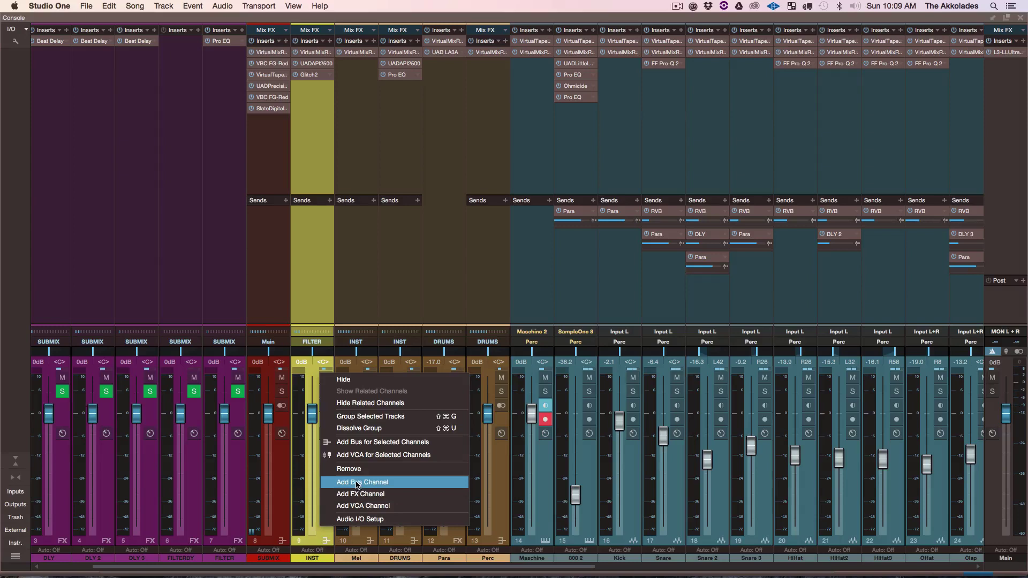
pyautogui.click(308, 543)
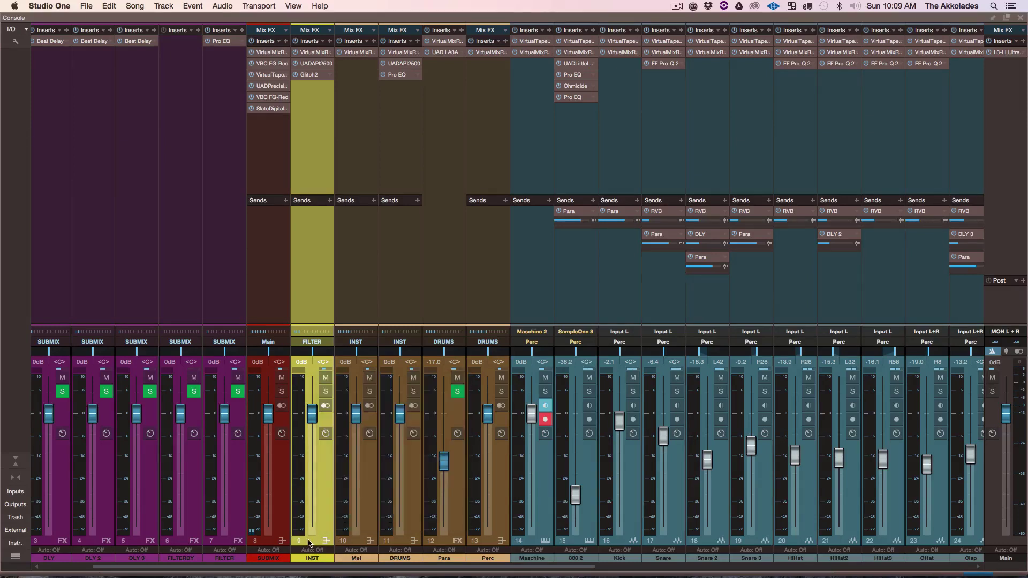
pyautogui.rightClick(327, 477)
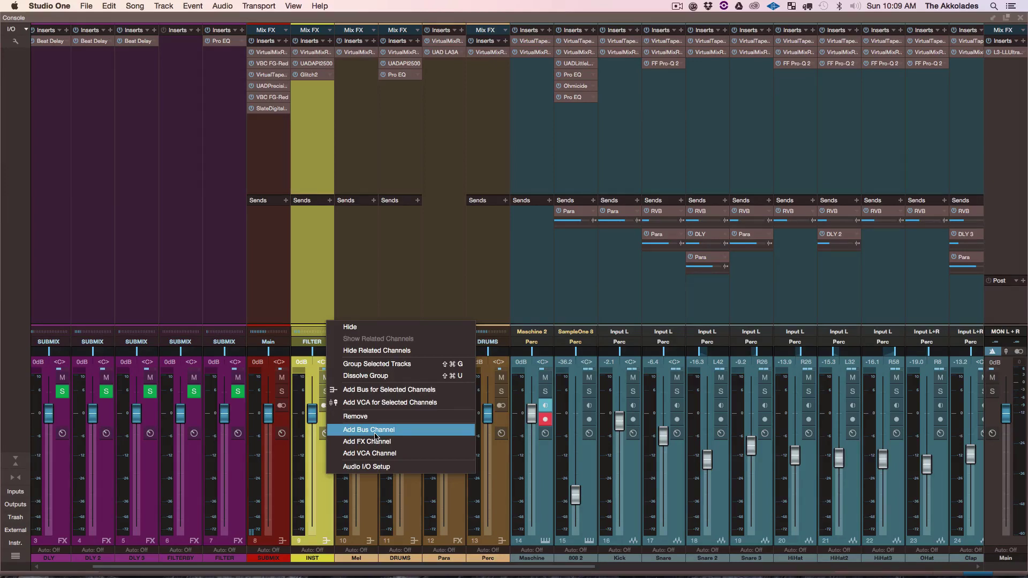
pyautogui.click(331, 510)
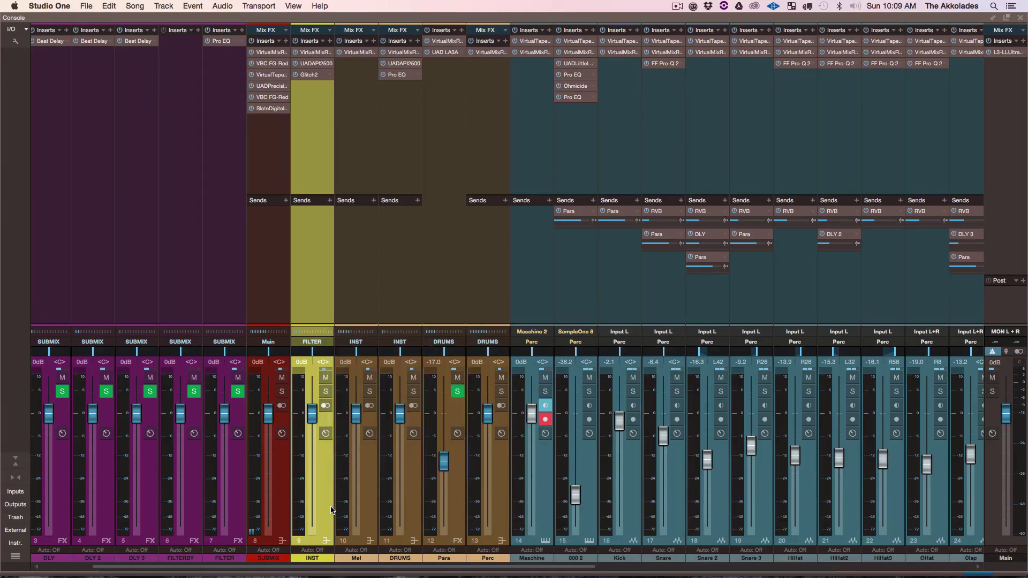
pyautogui.click(241, 494)
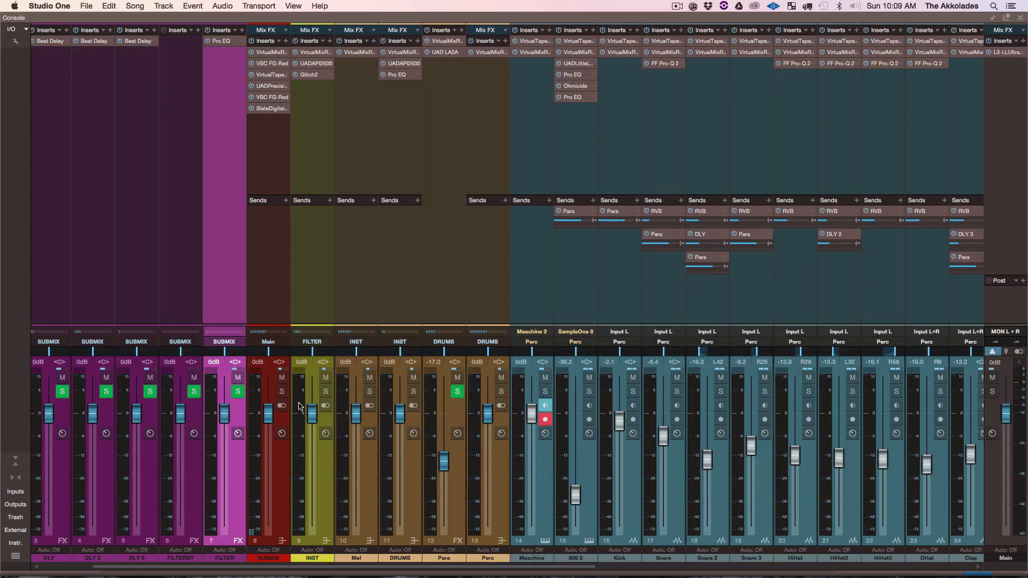
# Step: Inspect the INST, SUBMIX and FILTER channel strips, leaving FILTER and its Pro EQ insert selected
pyautogui.click(328, 509)
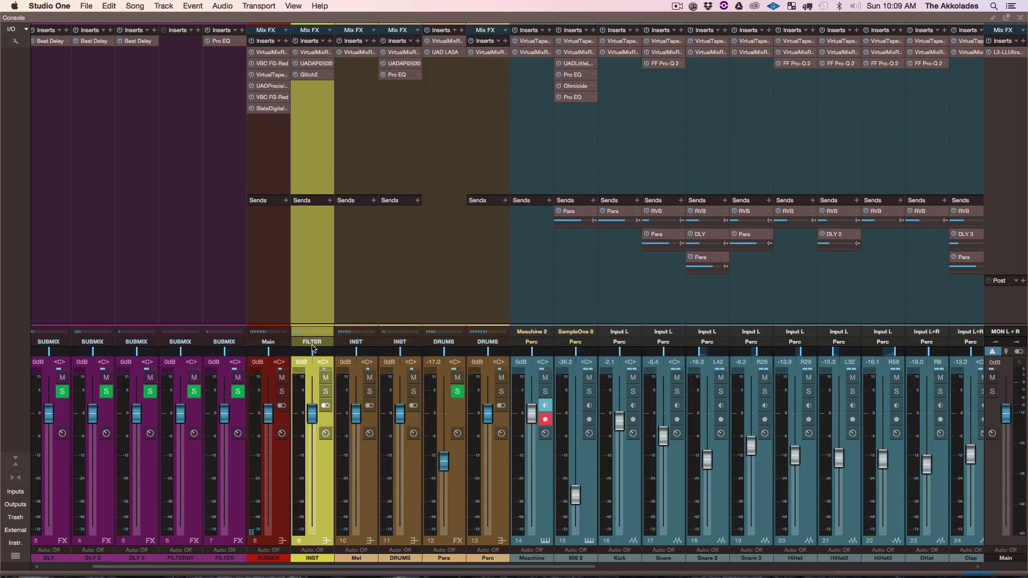
pyautogui.click(234, 527)
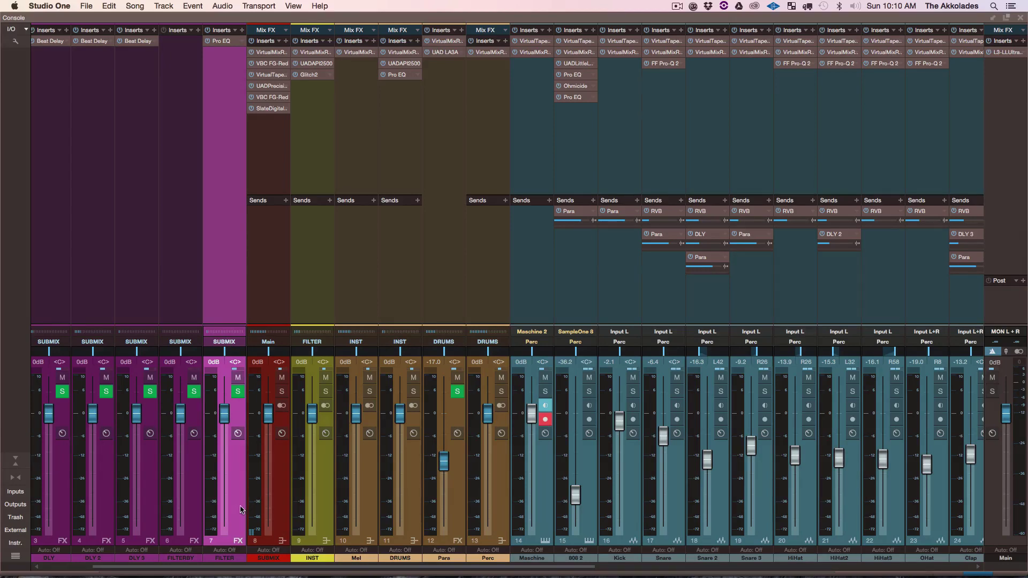
pyautogui.click(278, 511)
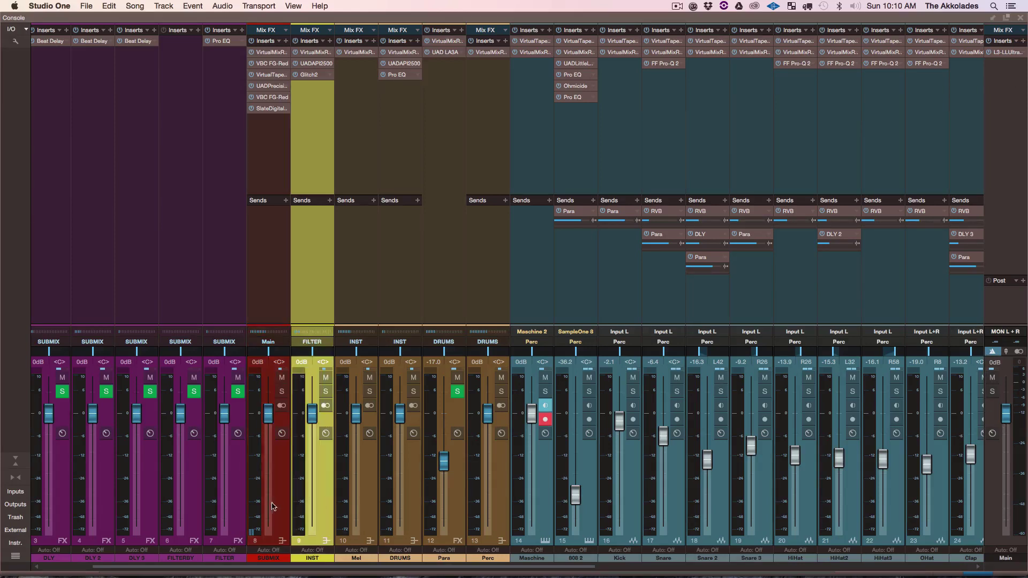
pyautogui.click(239, 525)
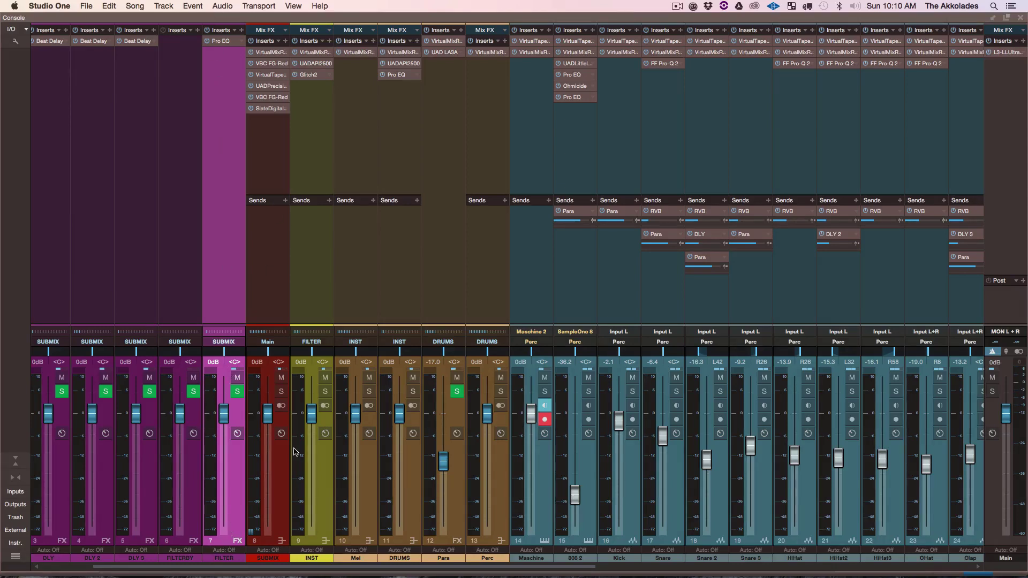
pyautogui.click(329, 491)
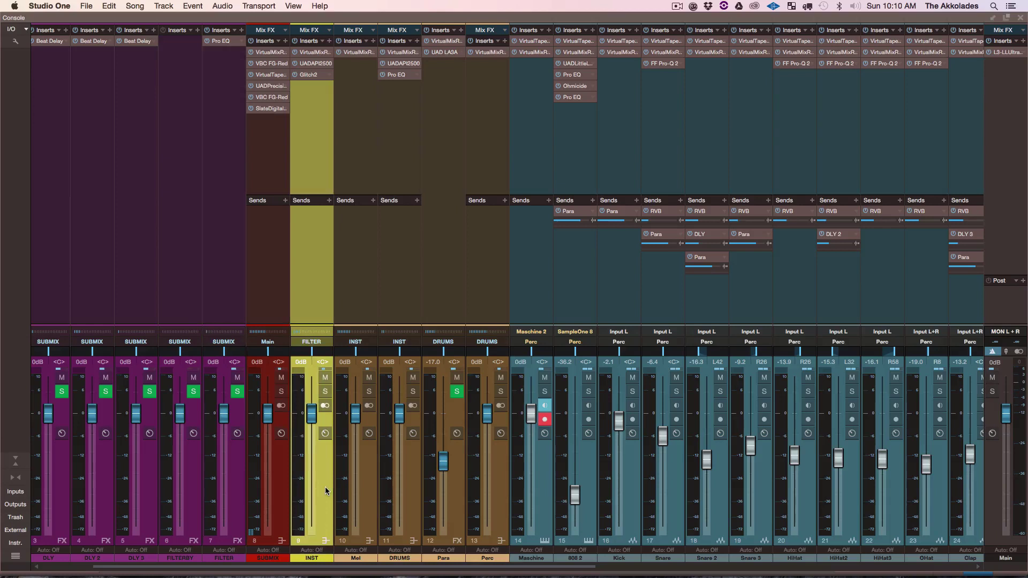
pyautogui.click(237, 488)
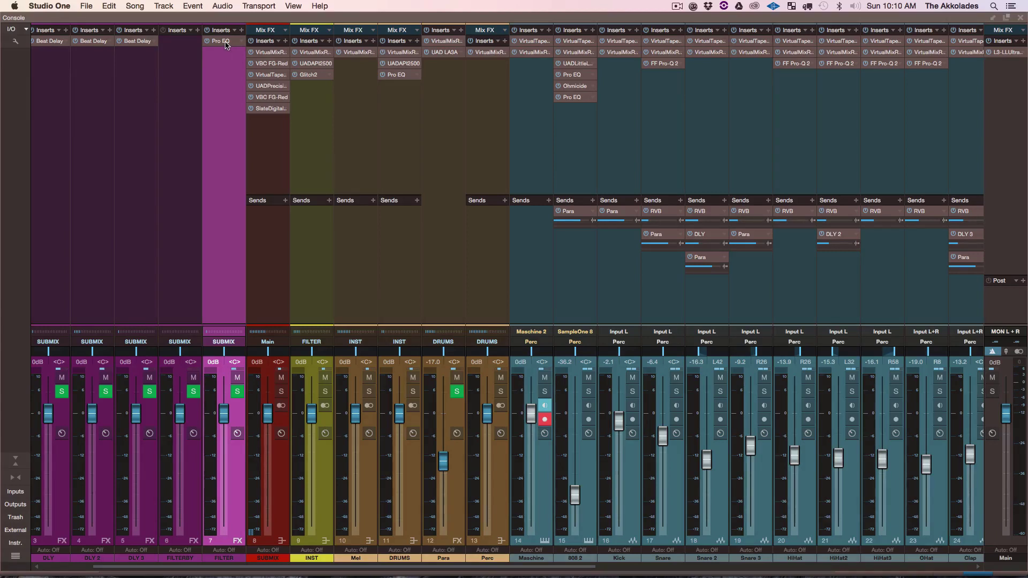
# Step: Open FILTER's Pro EQ editor, move it lower, and keep the high-cut slope at 48dB/Oct
pyautogui.click(225, 45)
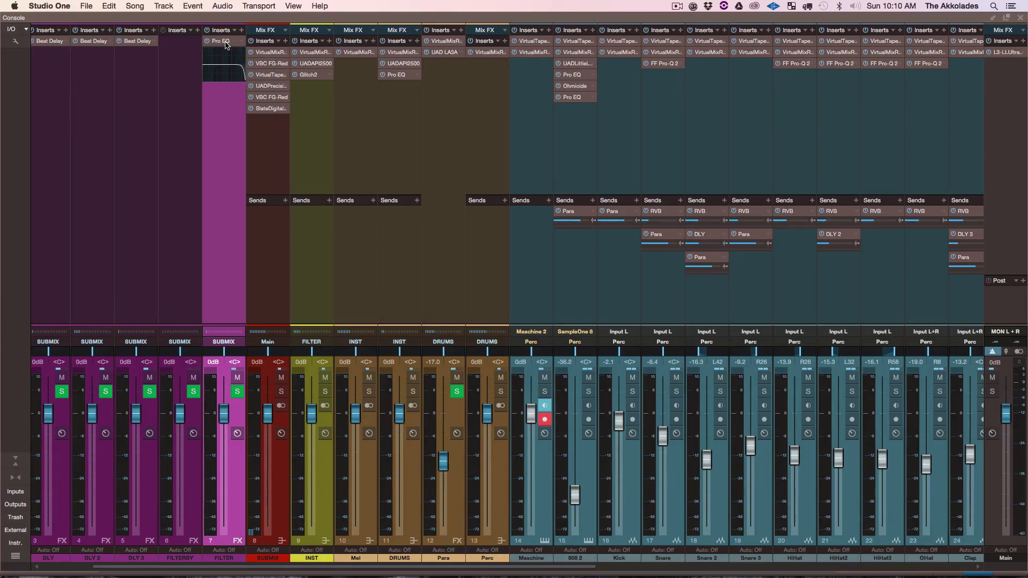
pyautogui.click(226, 45)
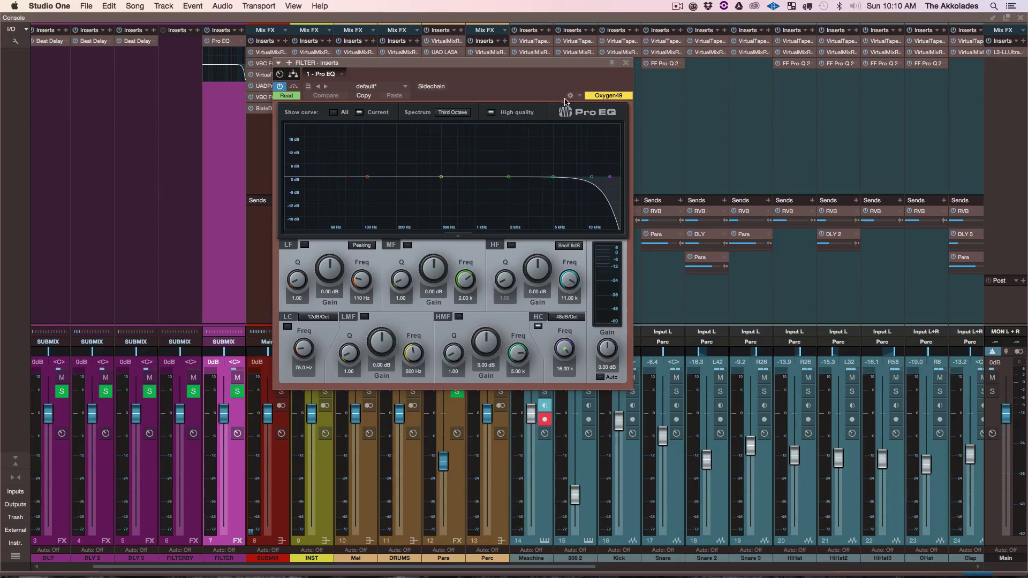
pyautogui.moveTo(563, 67); pyautogui.dragTo(603, 152)
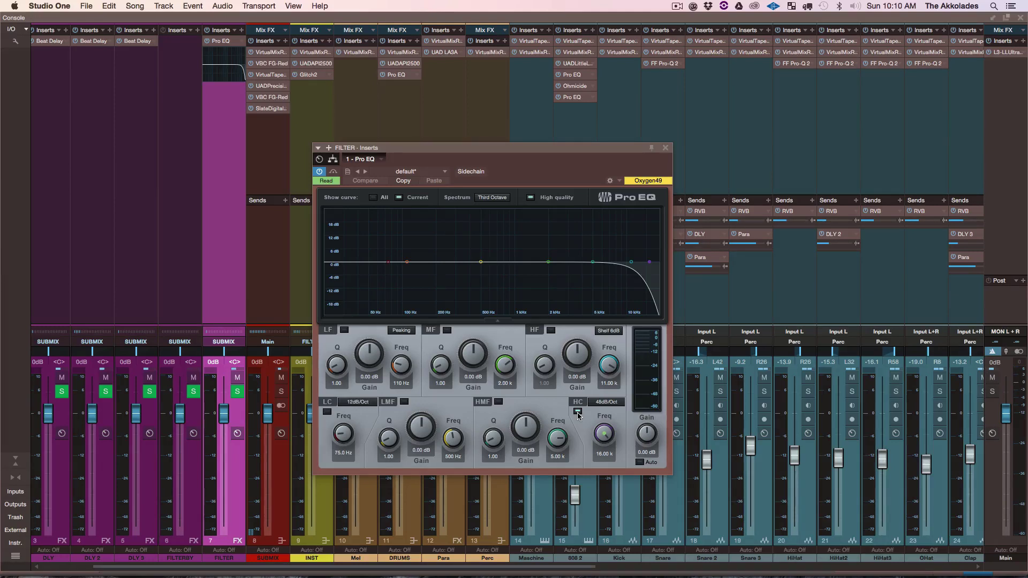
pyautogui.click(608, 403)
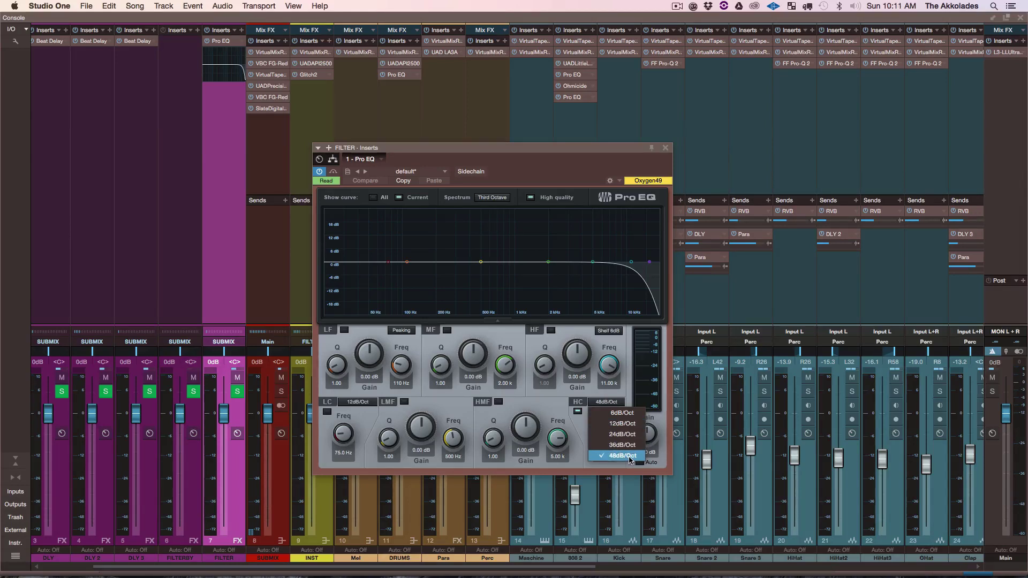
pyautogui.click(606, 402)
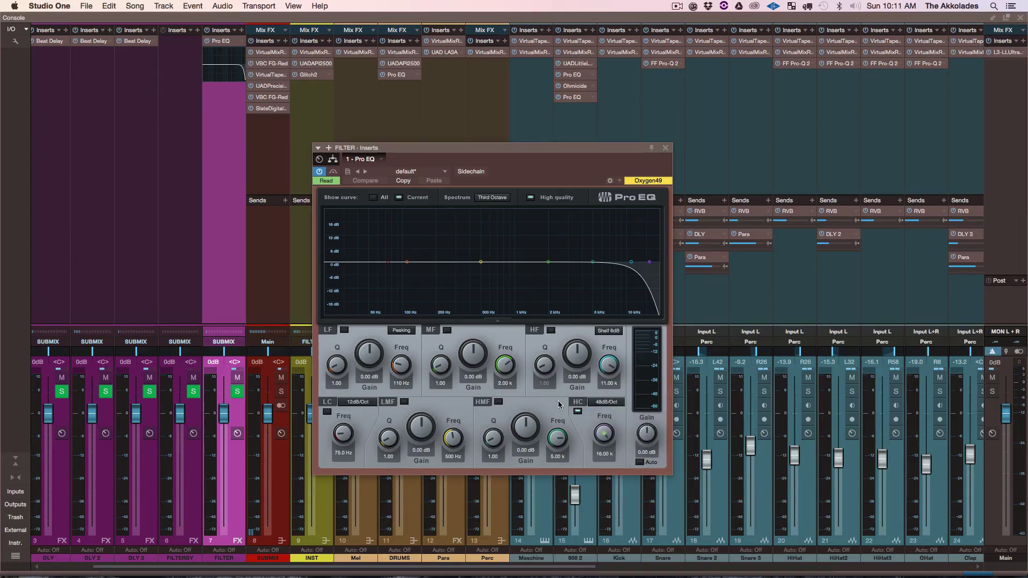
# Step: Check the automation menus of the HC Frequency, HMF Frequency and Gain knobs, then close Pro EQ
pyautogui.rightClick(605, 433)
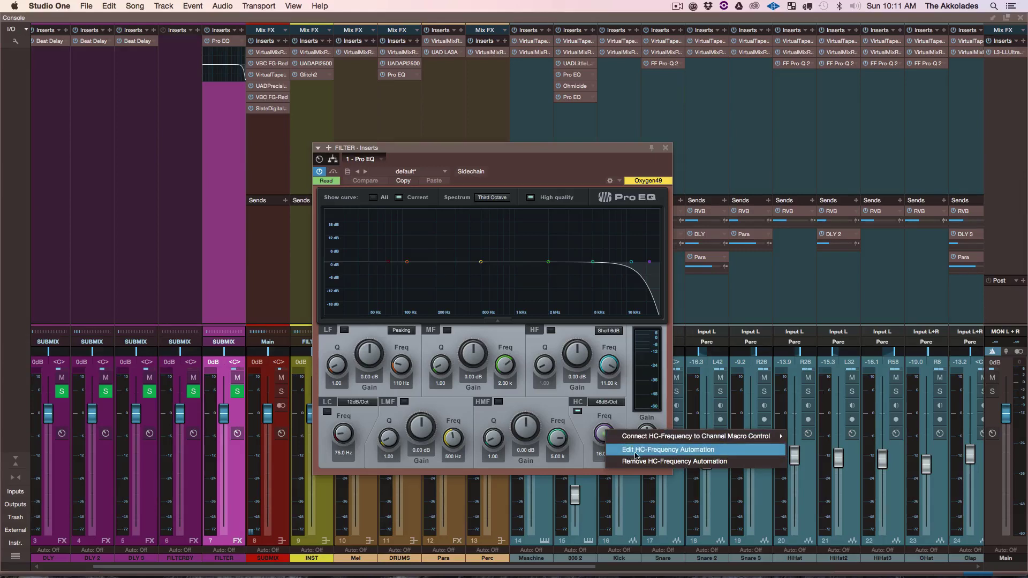
pyautogui.click(553, 410)
pyautogui.rightClick(559, 442)
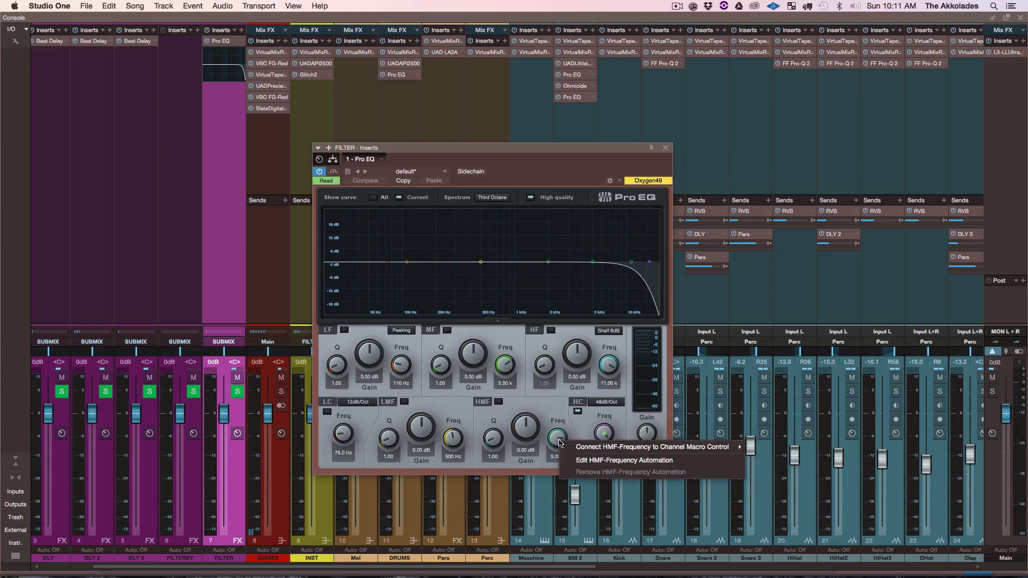
pyautogui.click(552, 408)
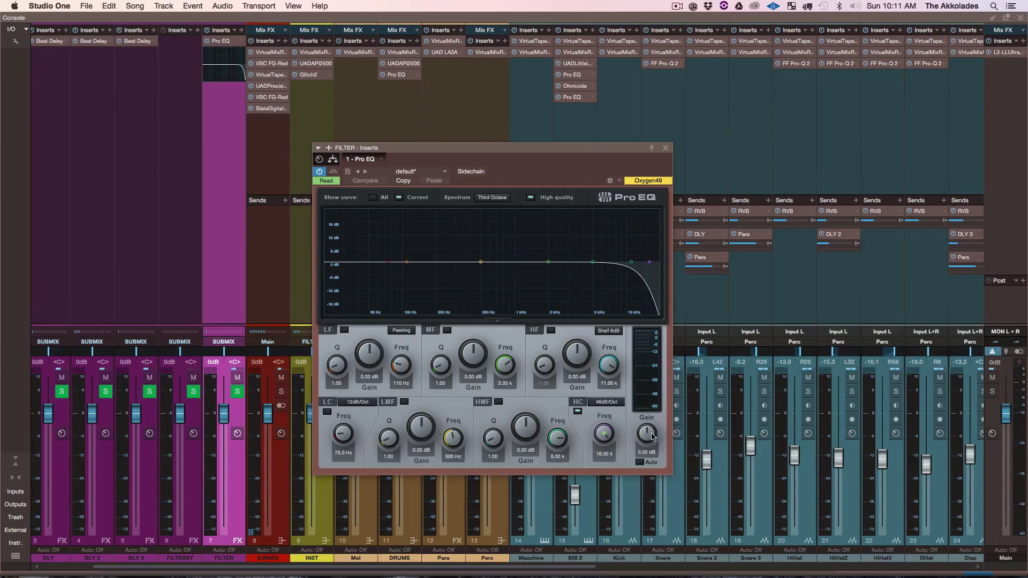
pyautogui.rightClick(651, 435)
pyautogui.click(572, 423)
pyautogui.rightClick(609, 436)
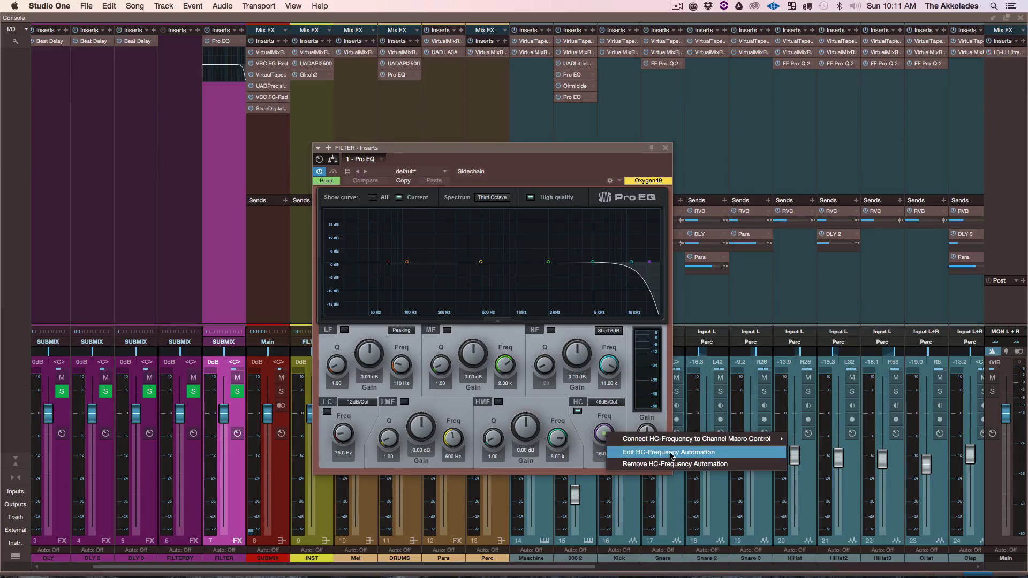
pyautogui.click(621, 419)
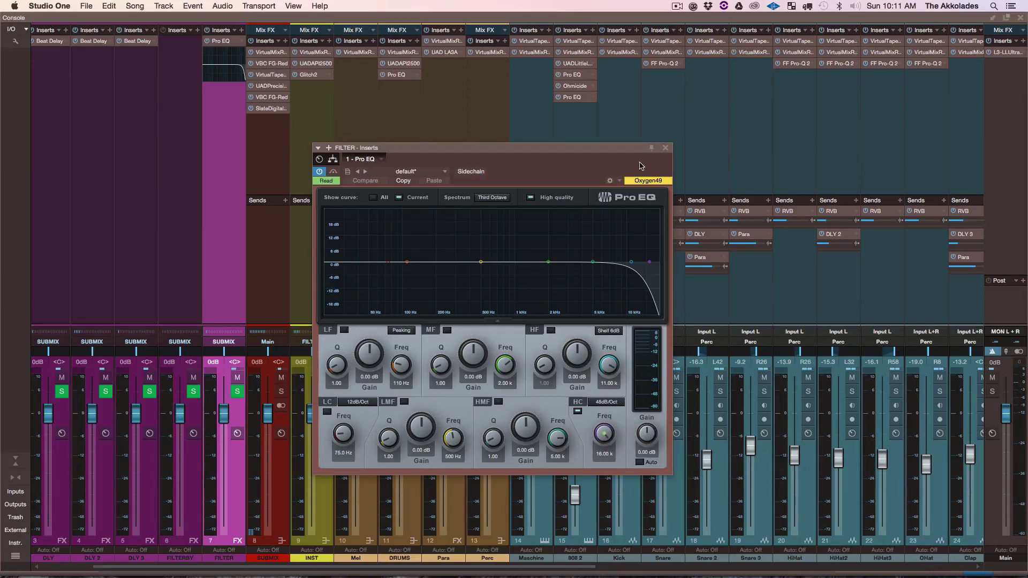
pyautogui.click(665, 148)
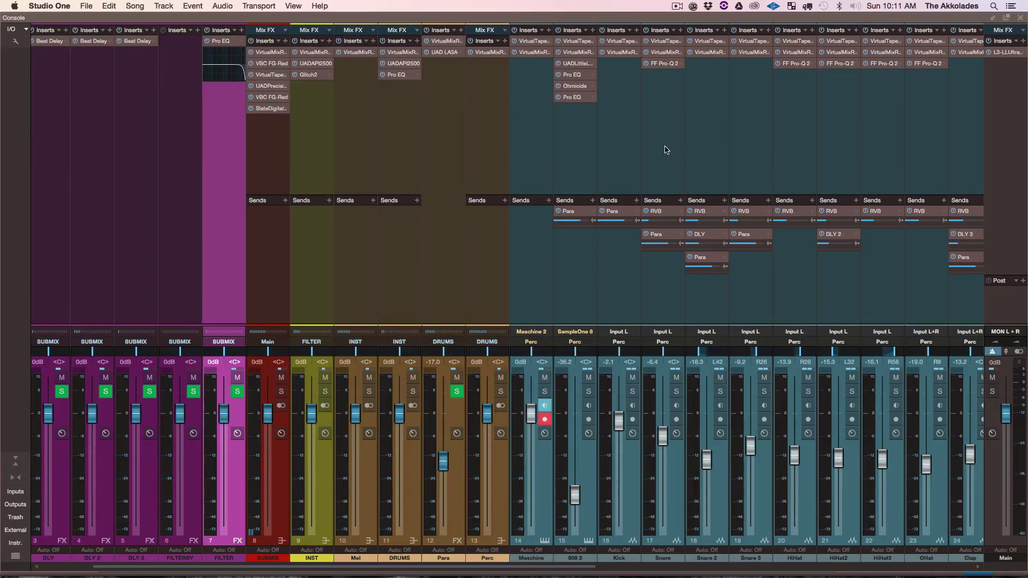
# Step: Return to the arrangement with taller tracks, zoomed on FILTER's automation ramp into the bar 17 Hook
pyautogui.press('F3')
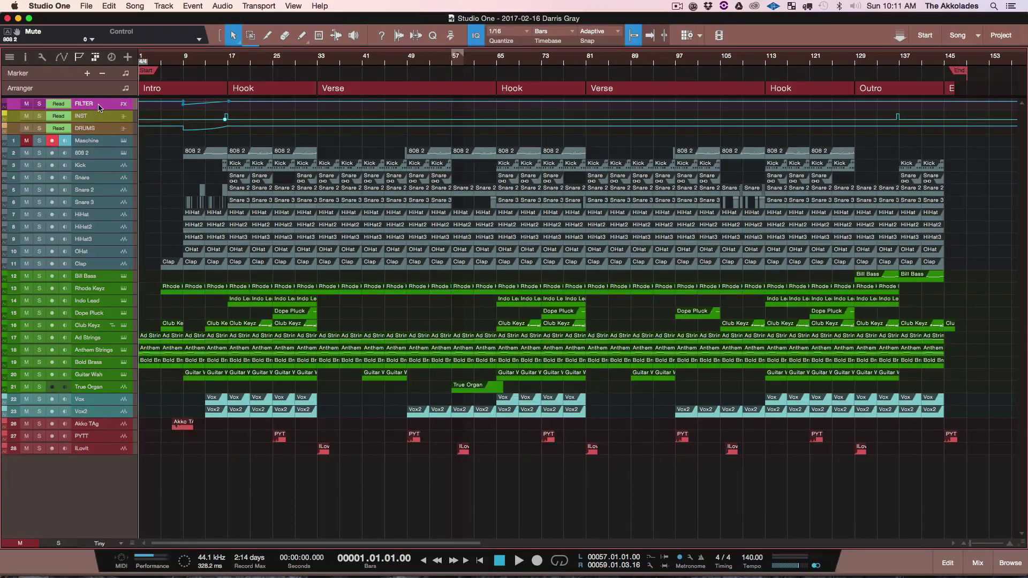
pyautogui.press('F3')
pyautogui.press('F3')
pyautogui.hotkey('shift', 'e')
pyautogui.hotkey('shift', 'e')
pyautogui.hotkey('shift', 'e')
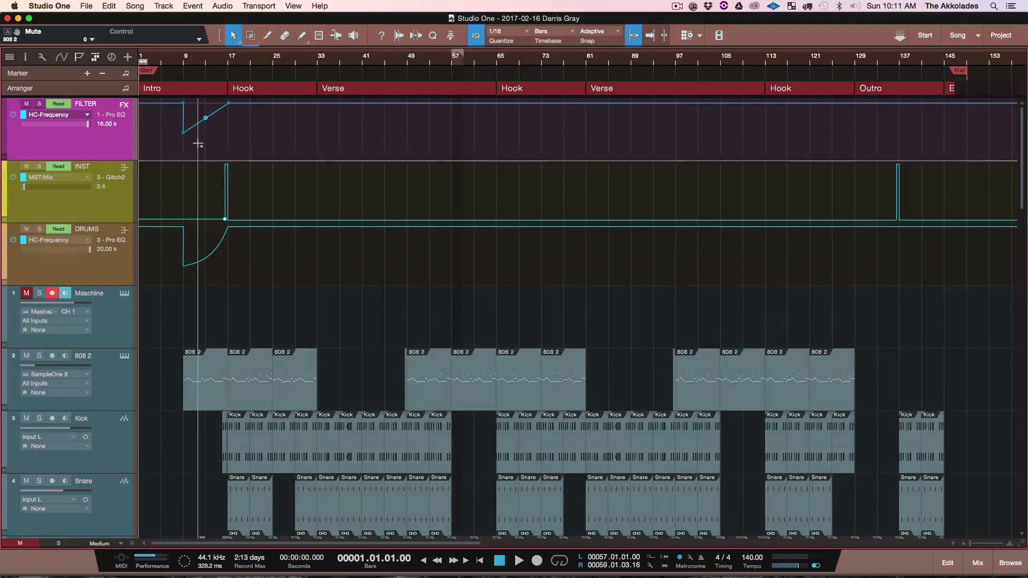
pyautogui.press('e')
pyautogui.press('e')
pyautogui.press('e')
pyautogui.hotkey('shift', 'e')
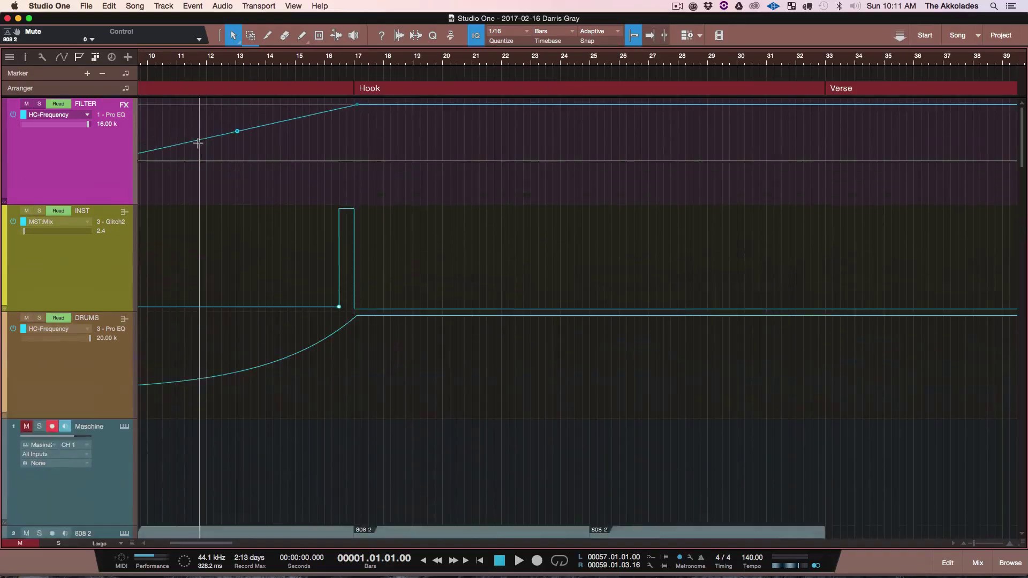
# Step: Zoom and scroll the arrangement to show the Verse through the second Hook at bar 65
pyautogui.press('e')
pyautogui.hscroll(-4, 198, 142)
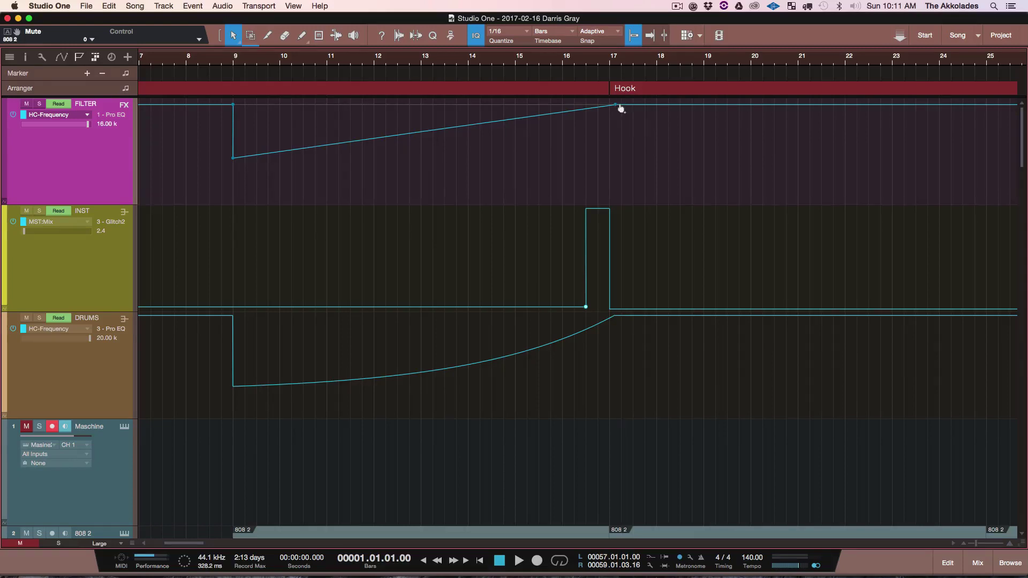
pyautogui.moveTo(617, 107)
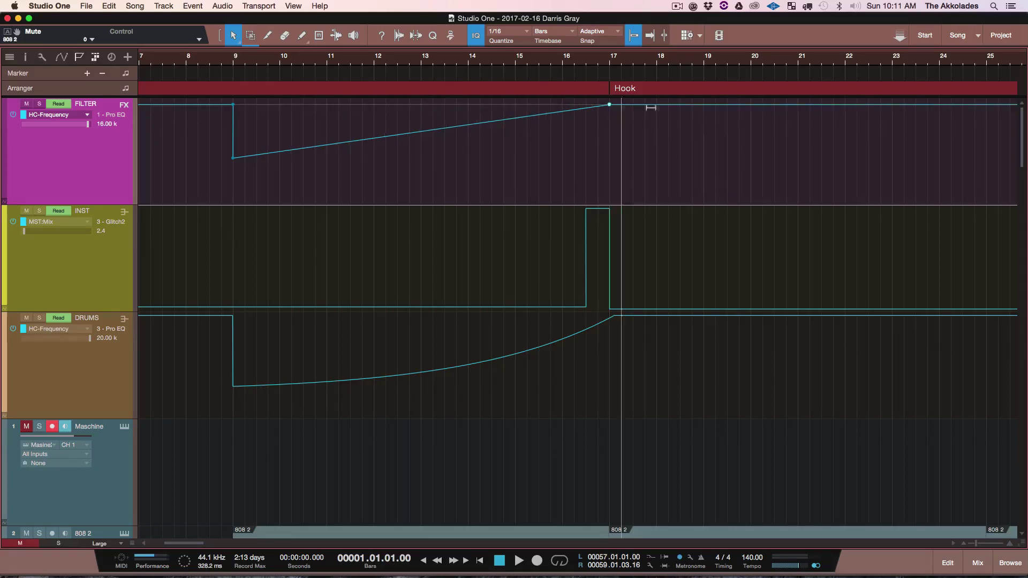
pyautogui.hscroll(2, 659, 154)
pyautogui.hscroll(15, 660, 154)
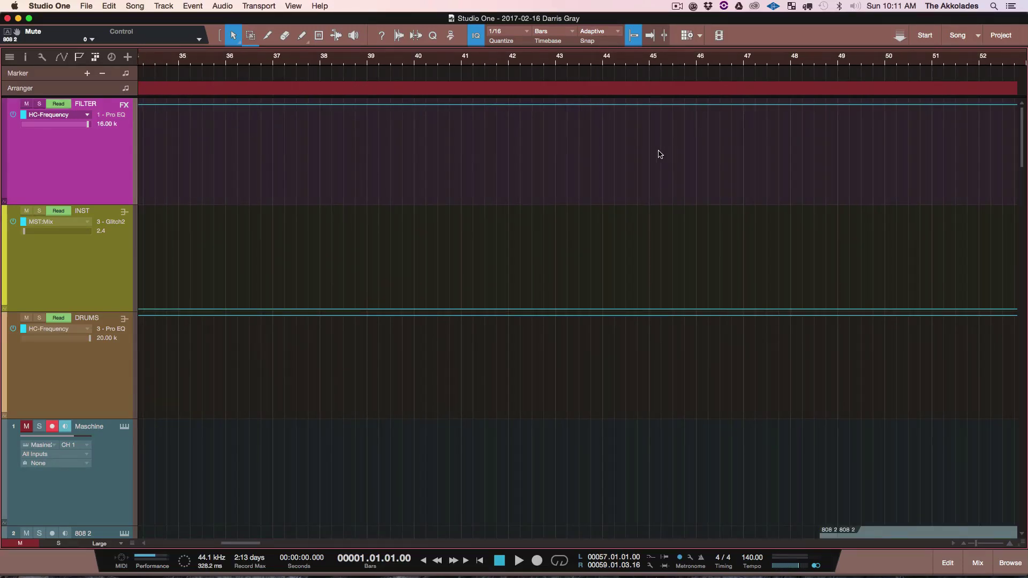
pyautogui.scroll(-5, 658, 153)
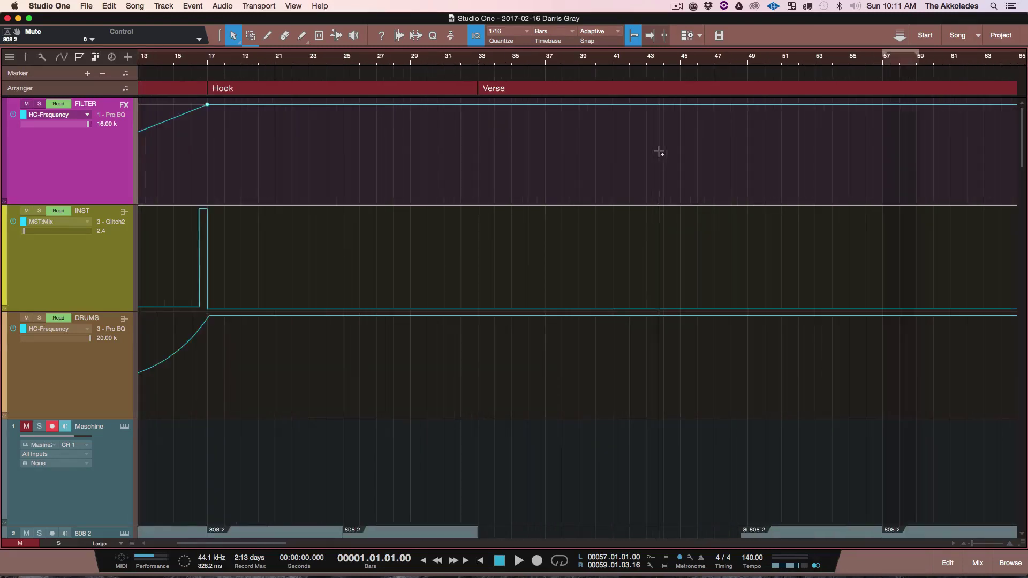
pyautogui.hscroll(10, 660, 154)
pyautogui.hscroll(2, 660, 154)
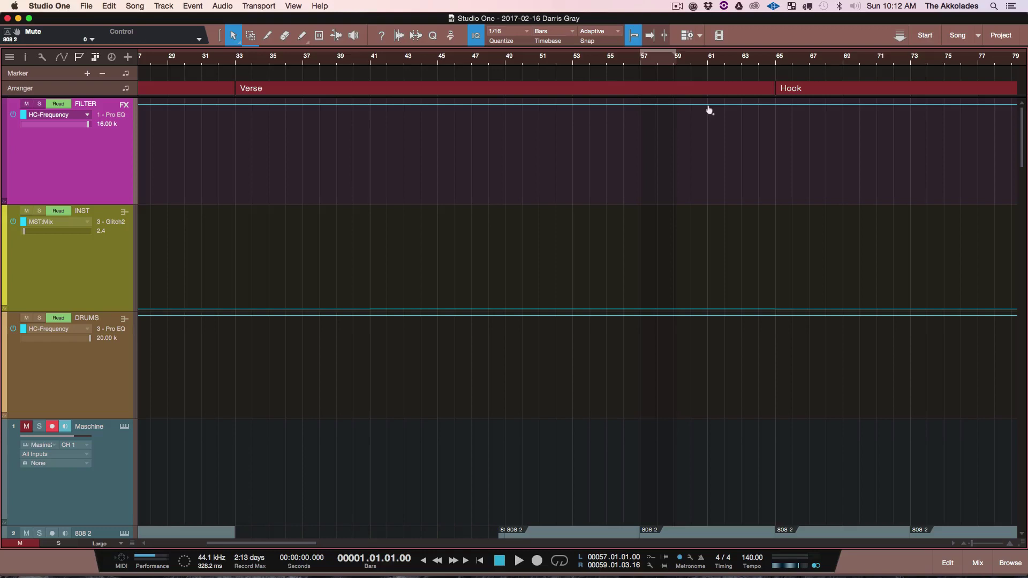
# Step: Save the song, drag the FILTER high-cut point down at bar 61, and set playback to bar 56
pyautogui.press('super+s')
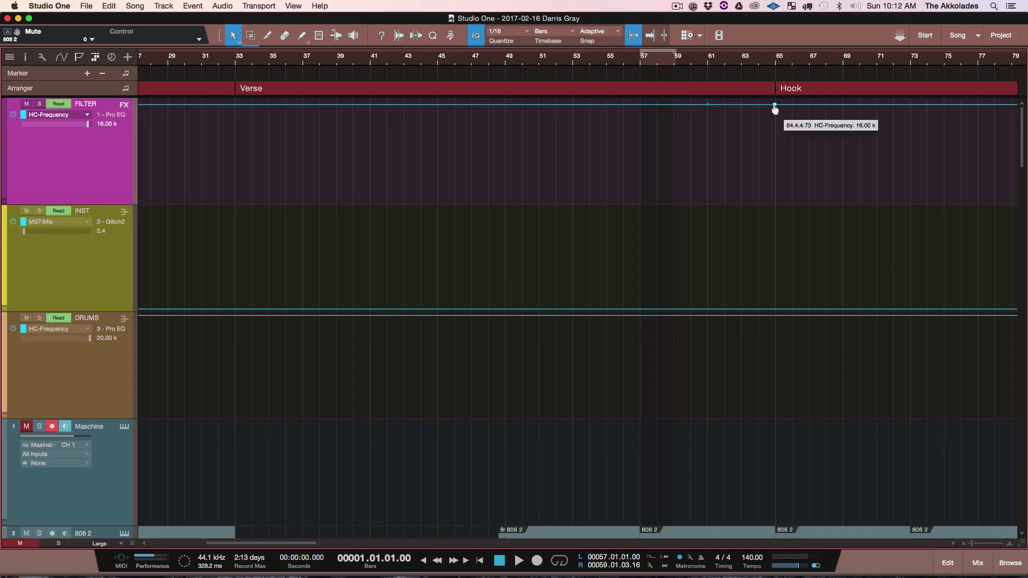
pyautogui.moveTo(757, 105); pyautogui.dragTo(707, 157)
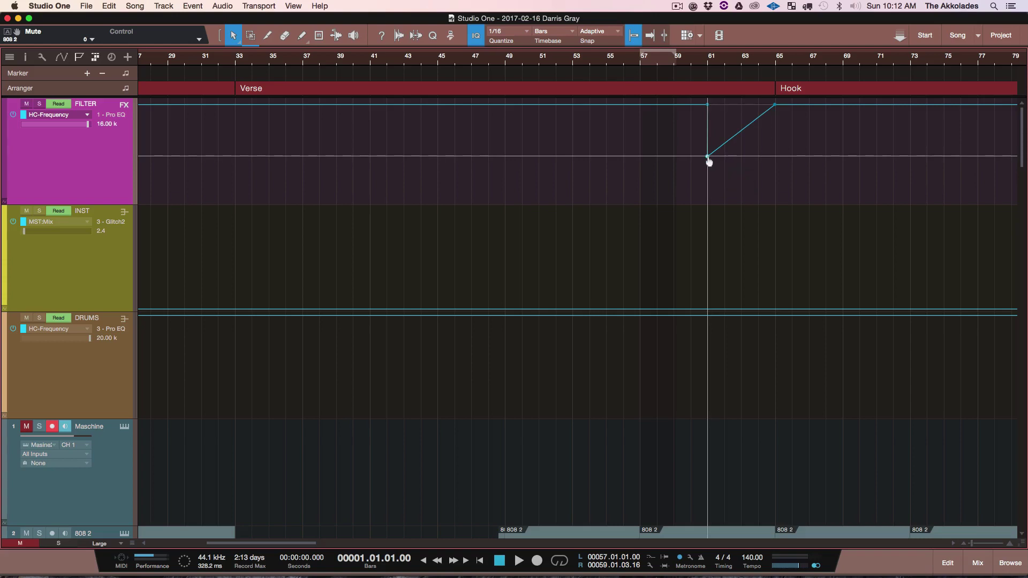
pyautogui.click(694, 59)
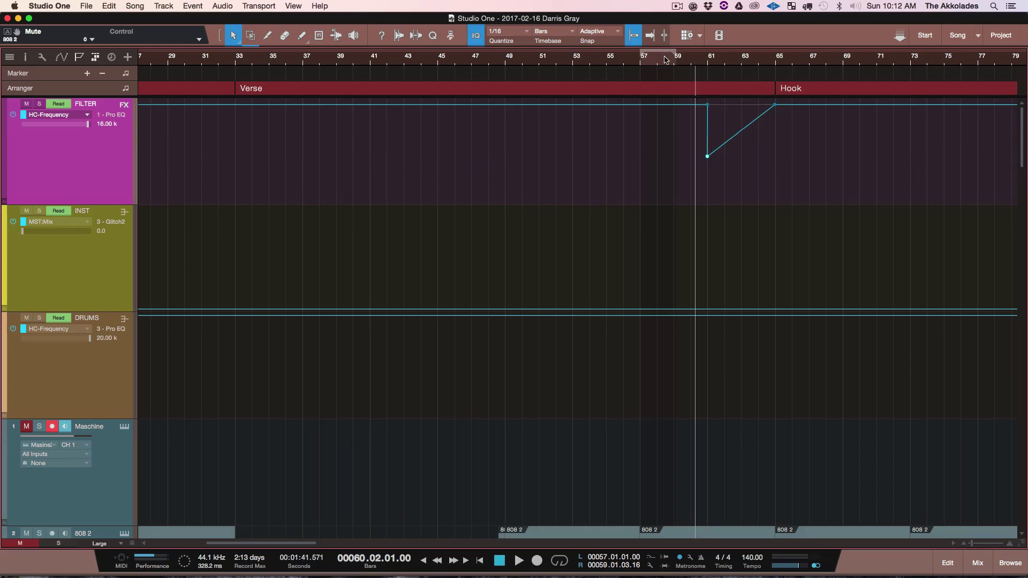
pyautogui.click(624, 65)
# Step: Play and stop near bar 64, delete the bar 61 high-cut dip, and zoom out
pyautogui.press('space')
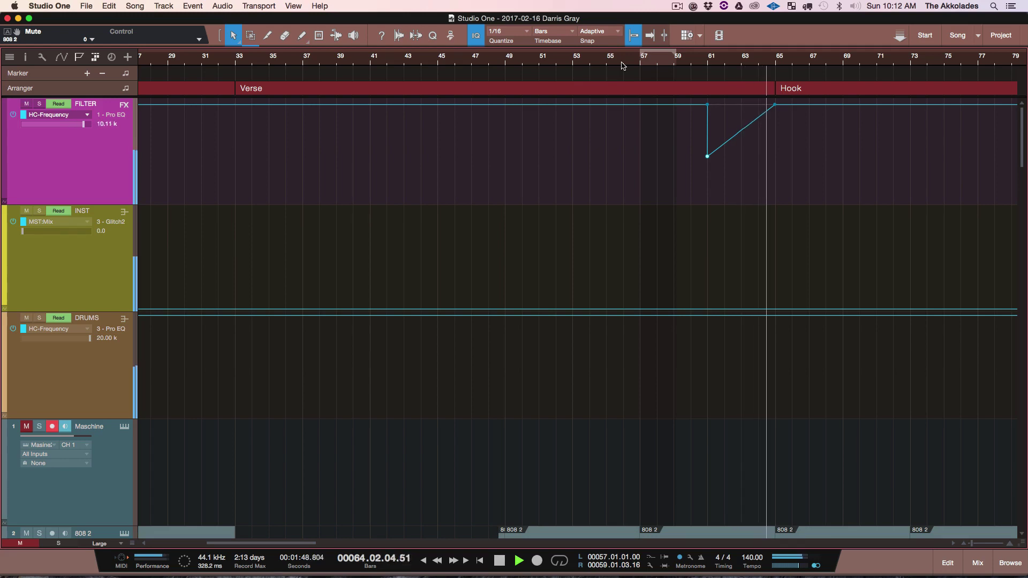
pyautogui.press('space')
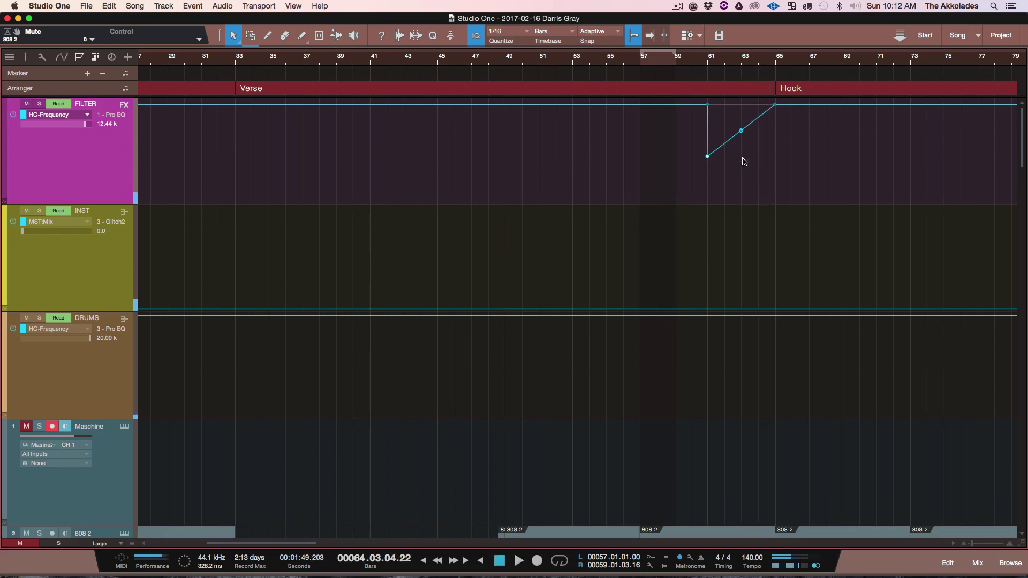
pyautogui.doubleClick(707, 157)
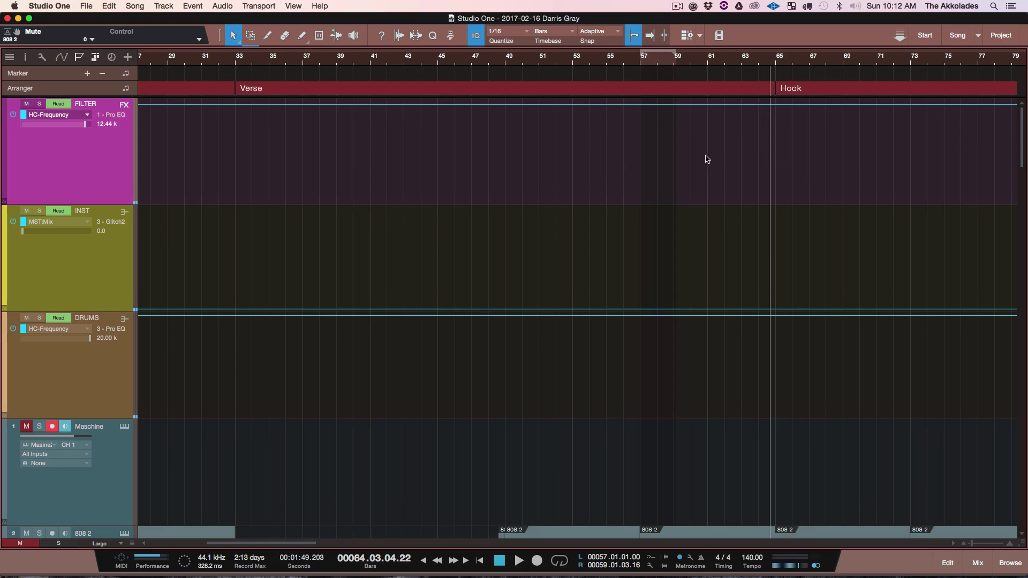
pyautogui.hotkey('shift', 'z')
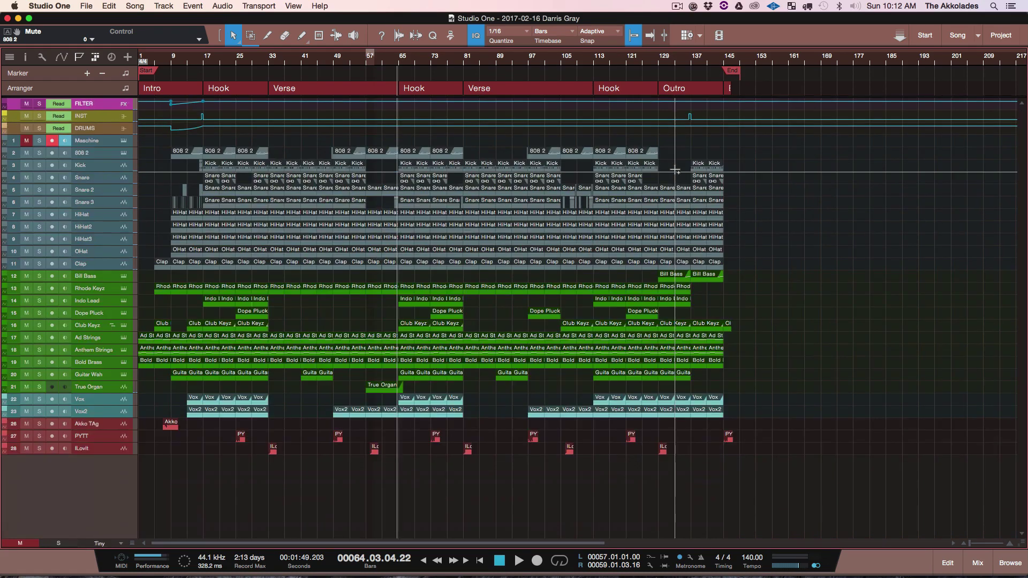
pyautogui.press('w')
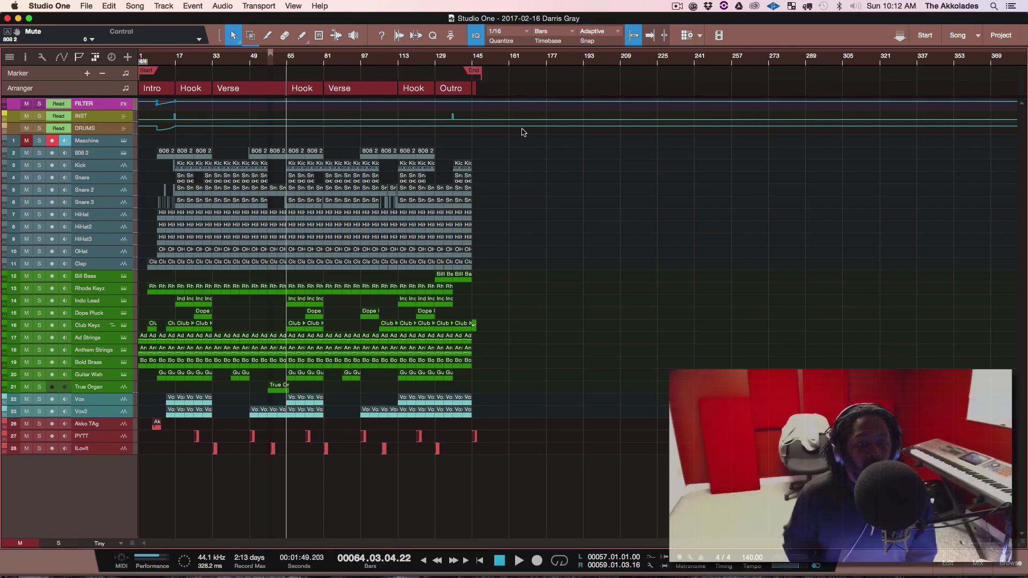
pyautogui.click(89, 118)
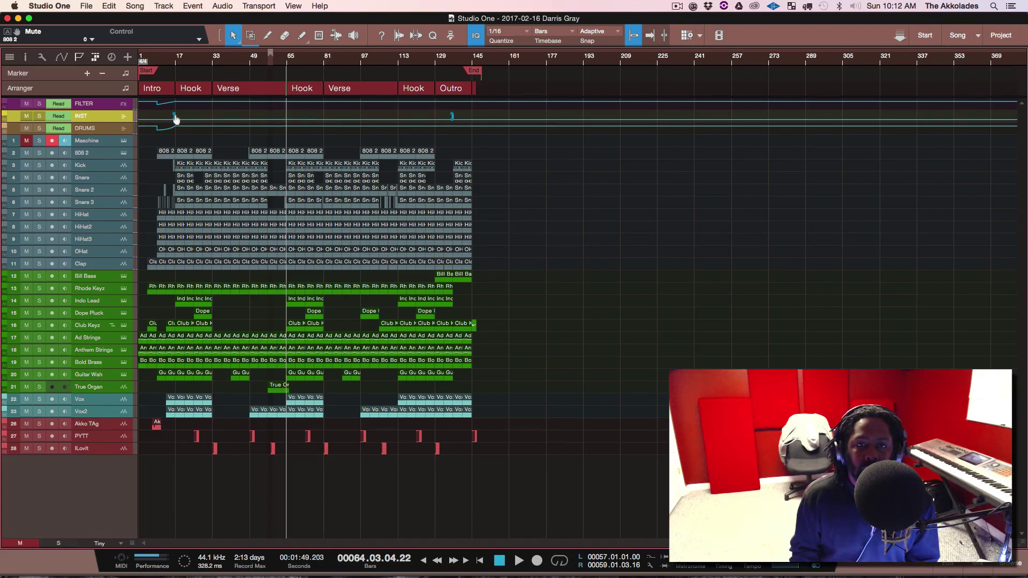
pyautogui.moveTo(177, 117)
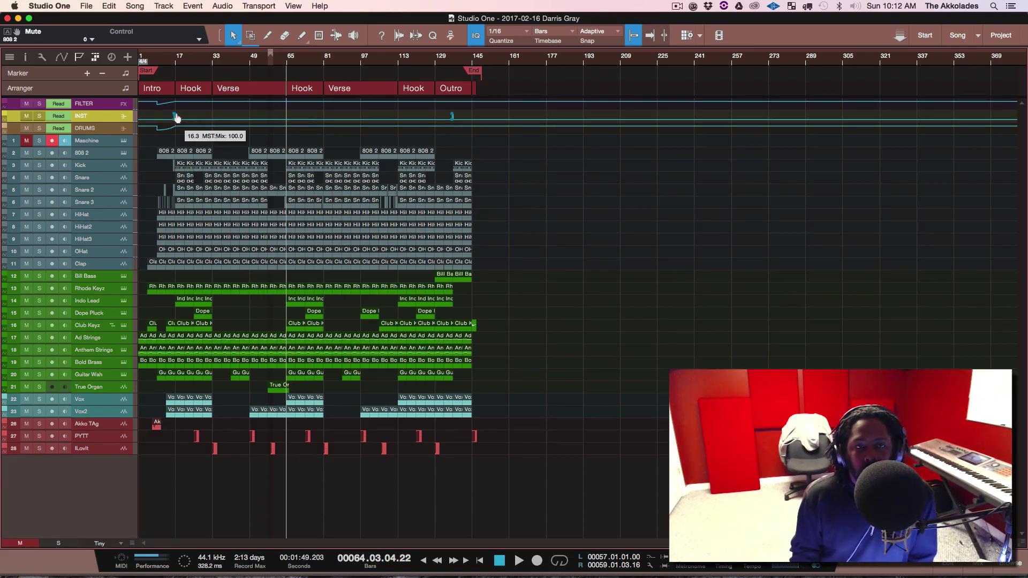